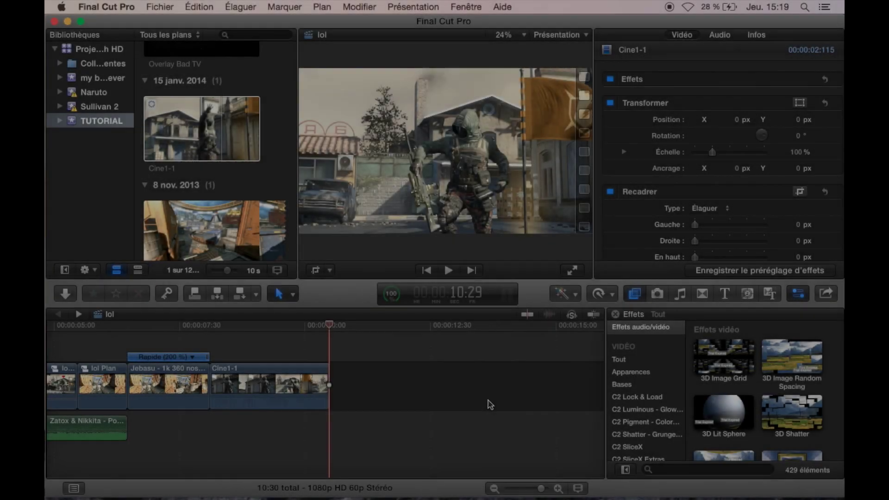
Scrub the timeline to the pink-graded heart shot at about 5:08
scroll(471, 407, "left", 5)
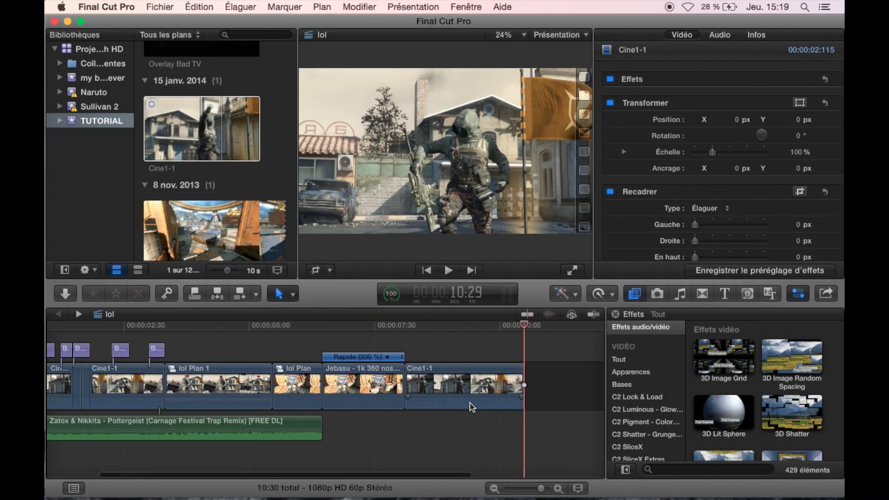
left_click_drag(300, 330, 323, 331)
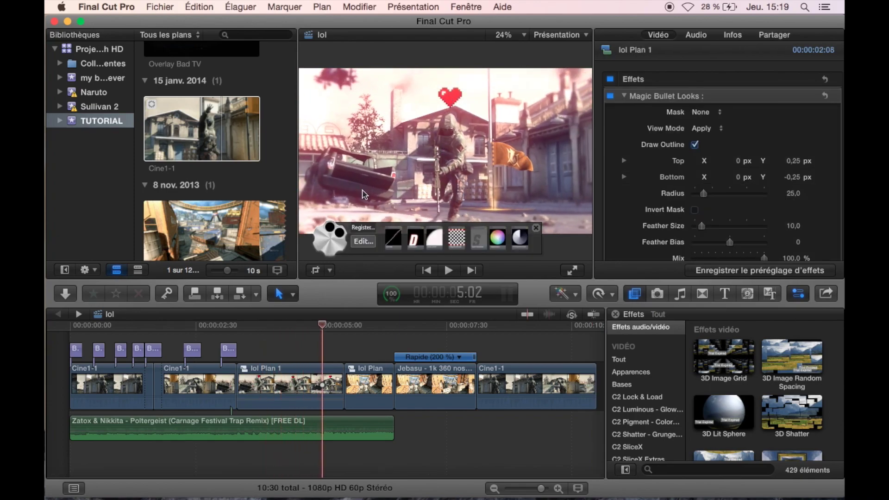
left_click_drag(327, 321, 329, 338)
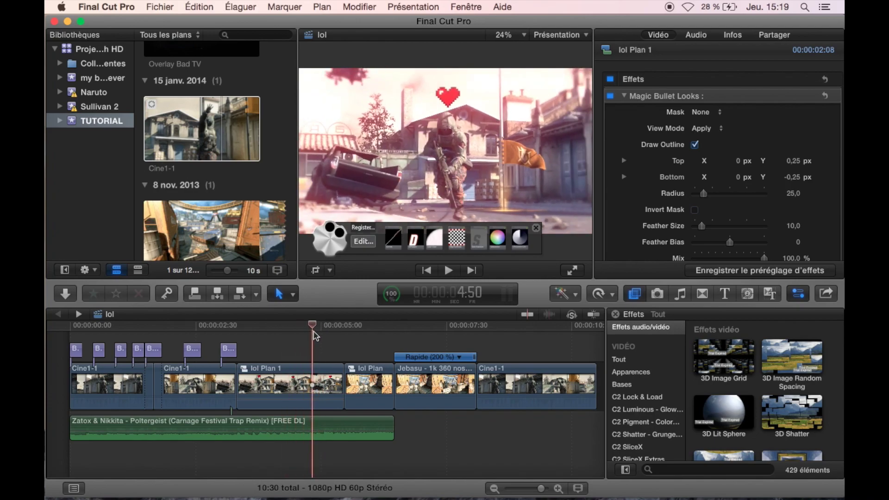
Compare the lol Plan 1 clip with its Magic Bullet Looks grade off and on
left_click(327, 377)
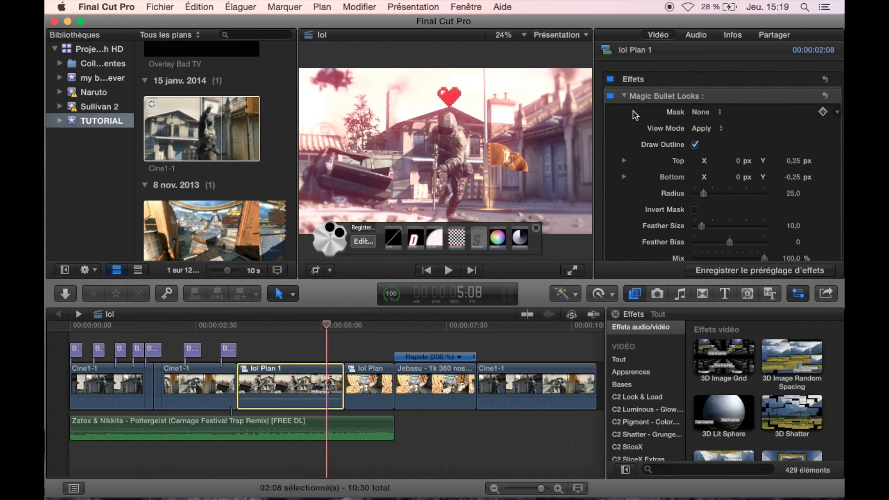
left_click(610, 96)
left_click(610, 96)
Inside the lol Plan 1 compound clip, delete the pixel heart layer, then undo it
double_click(322, 380)
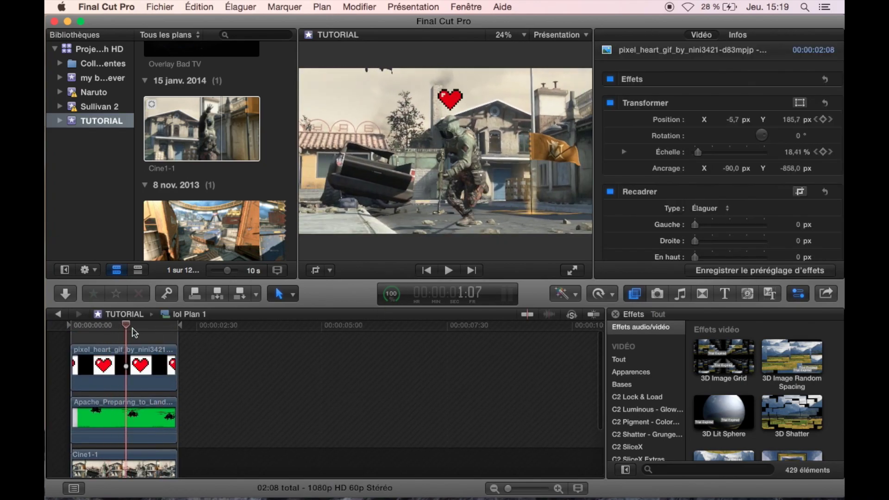
left_click(149, 421)
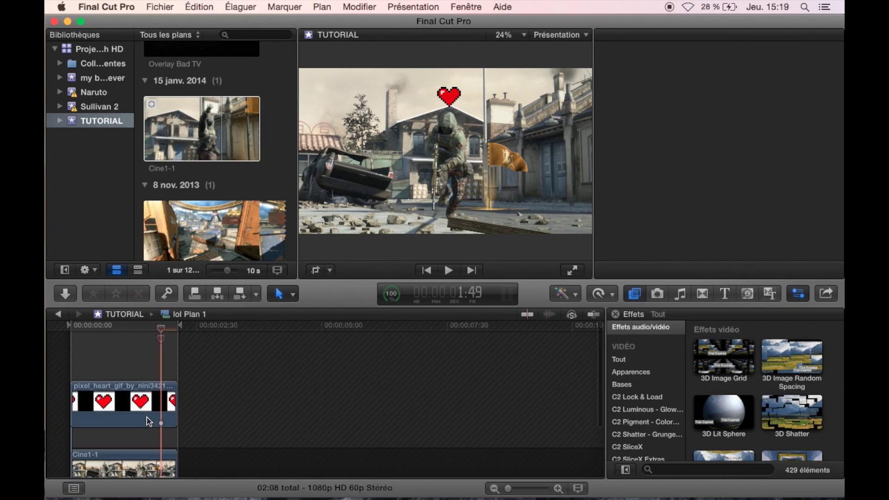
key("Home")
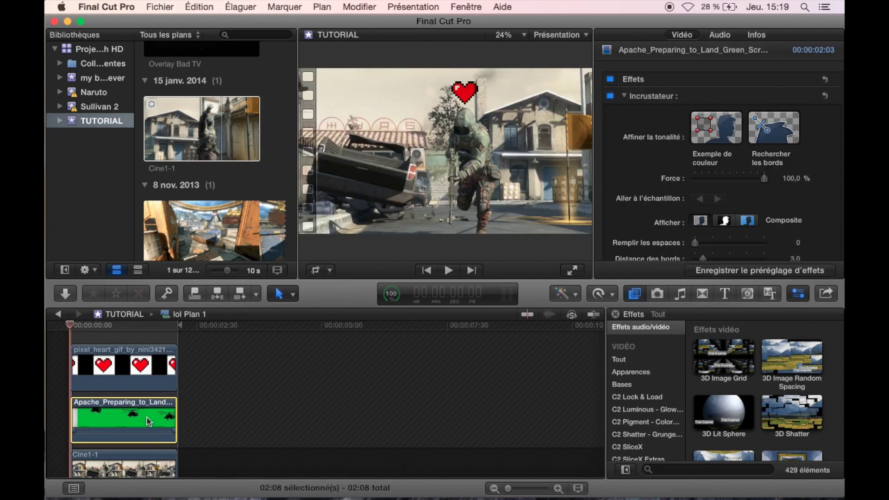
left_click(135, 353)
key("Delete")
key("cmd+z")
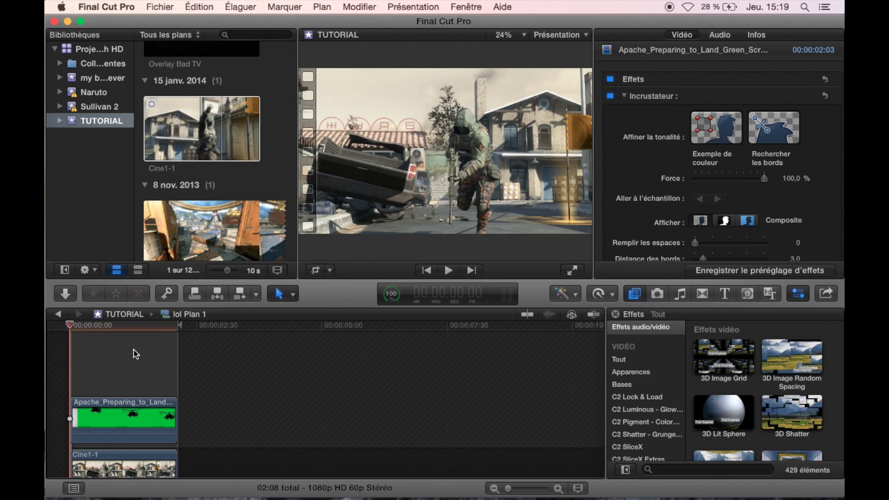
Back in the lol project, replay the tracked heart section of lol Plan 1
left_click(58, 314)
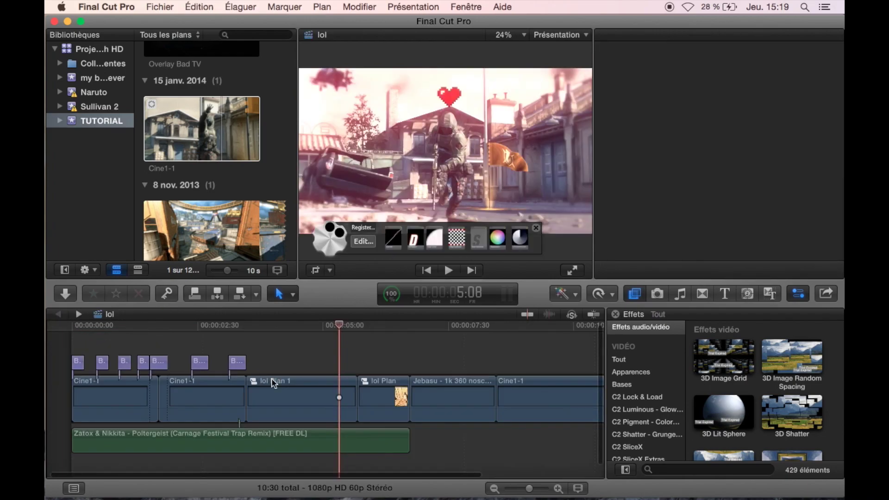
left_click(315, 398)
key("Up")
key("space")
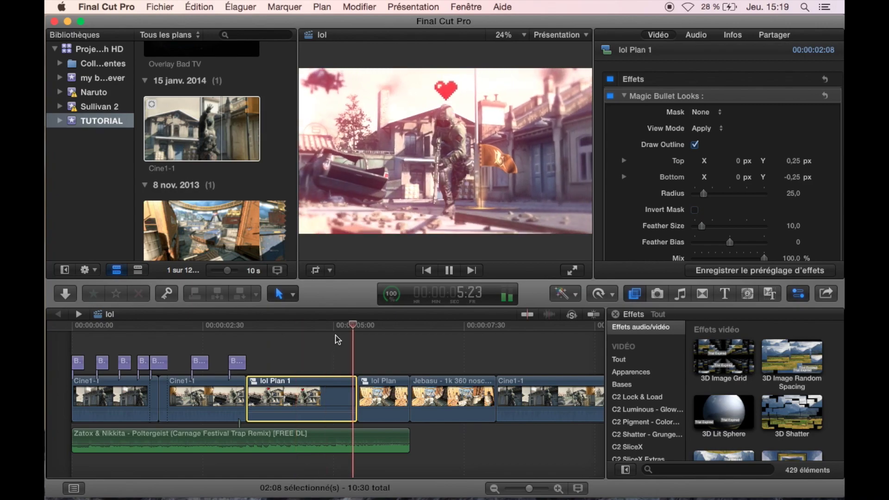
left_click(291, 327)
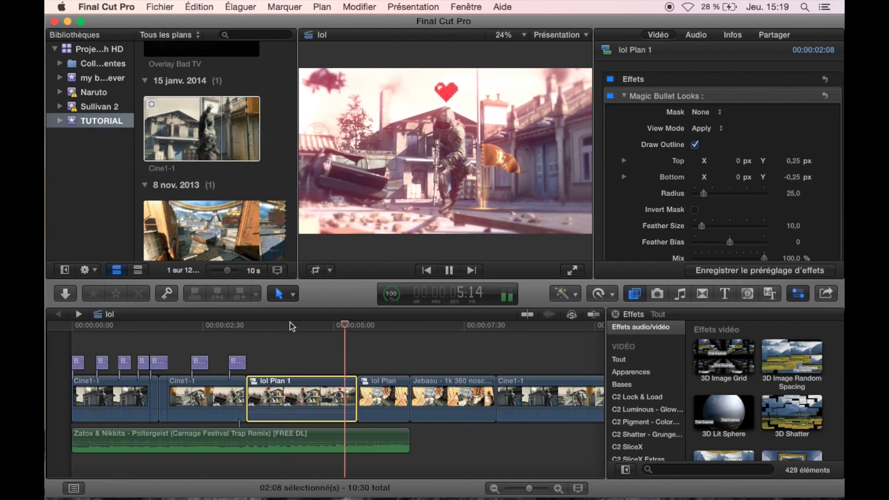
left_click(292, 326)
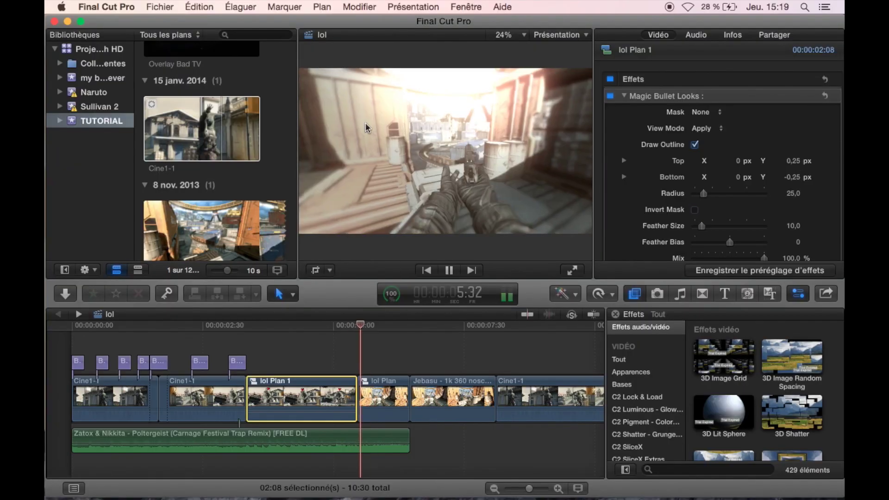
key("space")
Select the Jebasu gameplay clip and drag the 3D personnalisé title above it
left_click(387, 349)
left_click(383, 398)
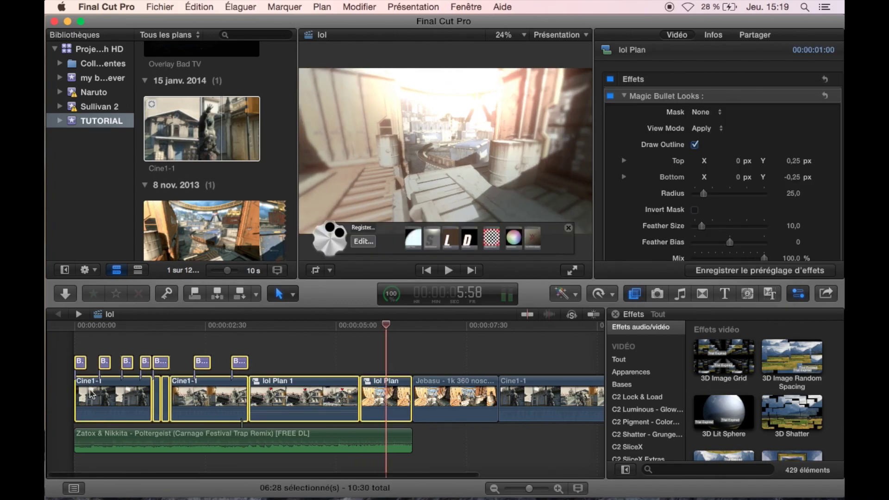
right_click(347, 440)
key("Escape")
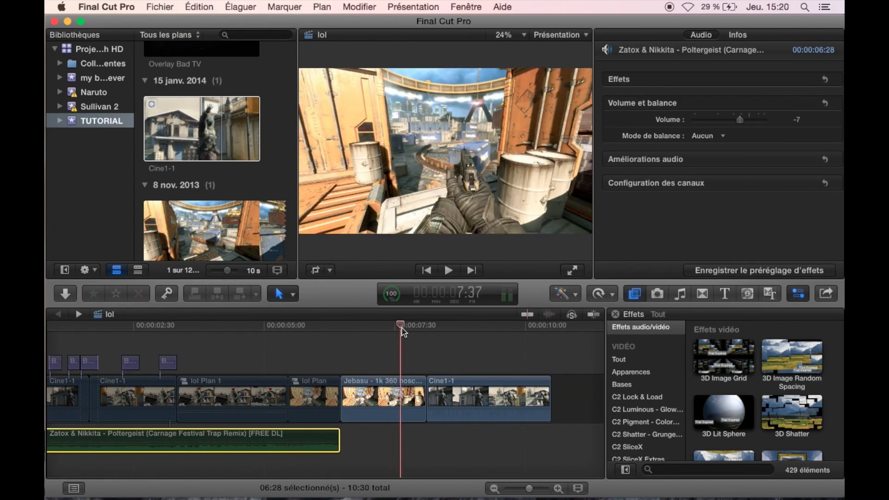
left_click(342, 398)
left_click_drag(475, 21, 46, 5)
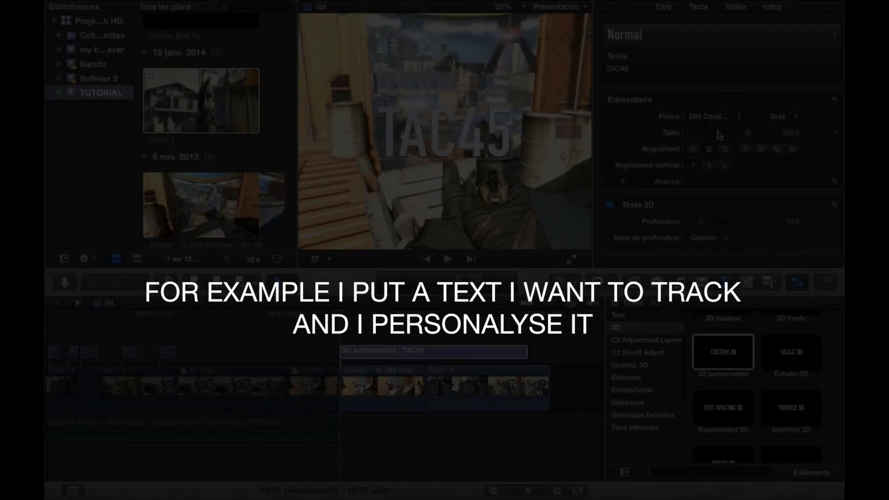
Scroll the title inspector, then scroll the Vidéo settings down to Compositing
scroll(694, 138, "down", 10)
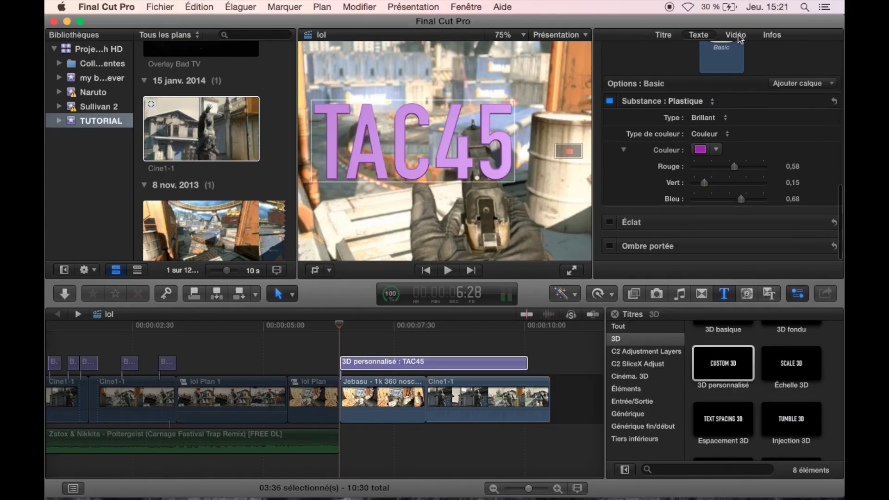
left_click(740, 36)
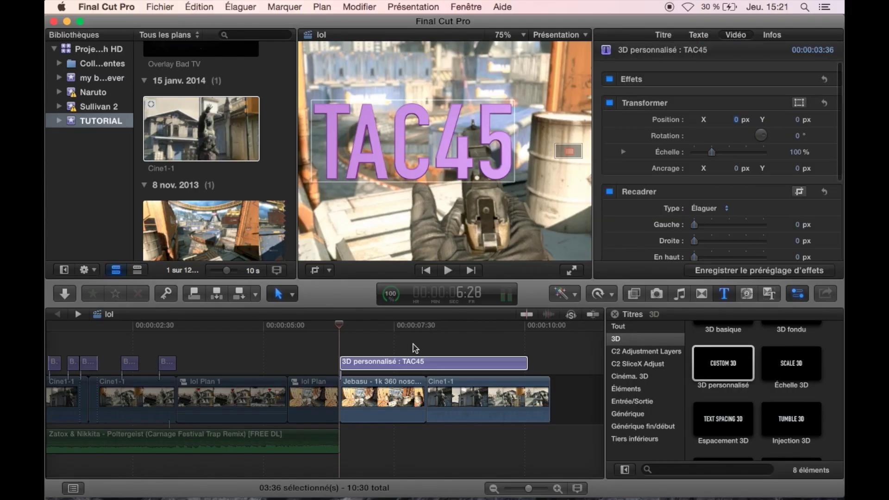
scroll(659, 195, "down", 2)
scroll(654, 192, "down", 4)
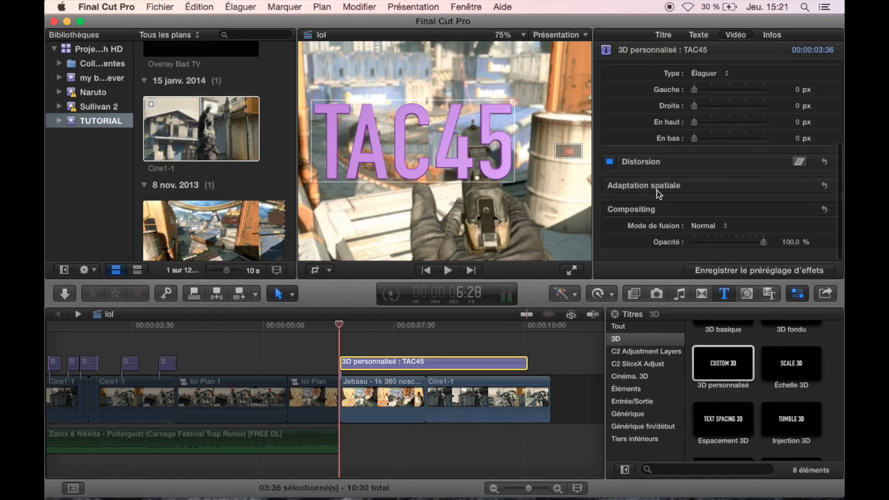
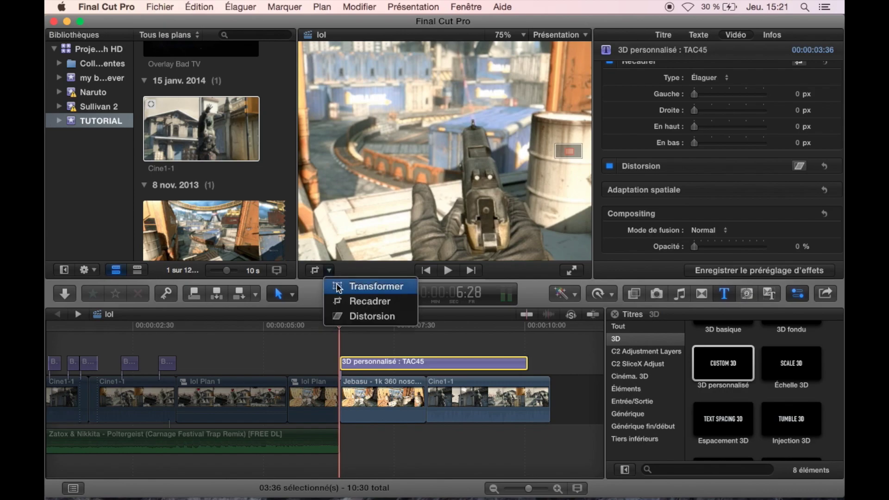
Move the TAC45 title near the gun sight, at position 157.4 / −87.6 px
left_click(364, 284)
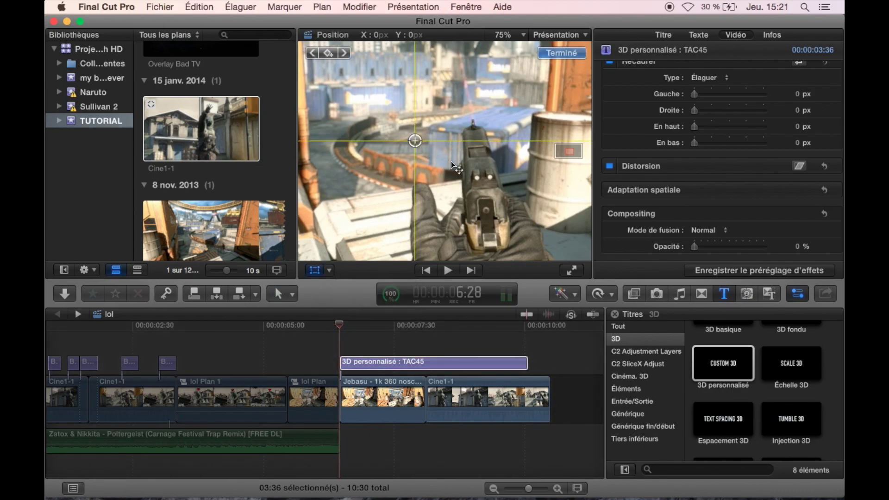
left_click_drag(410, 135, 482, 175)
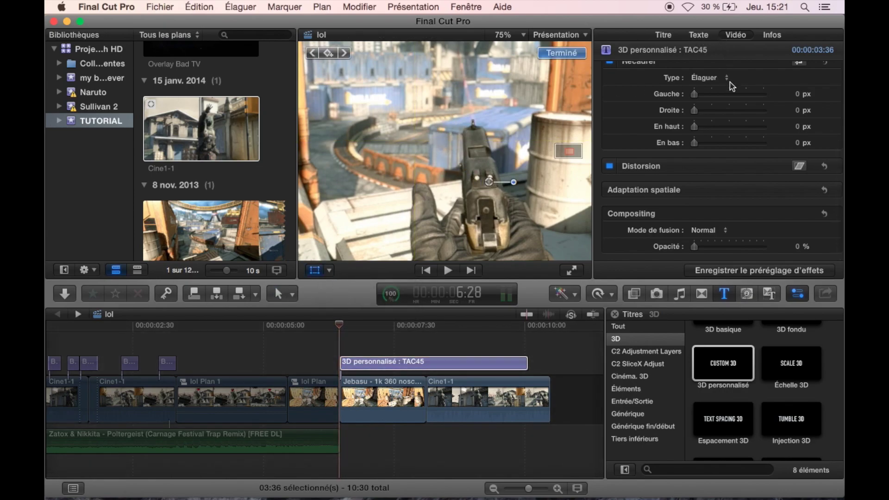
scroll(730, 87, "up", 5)
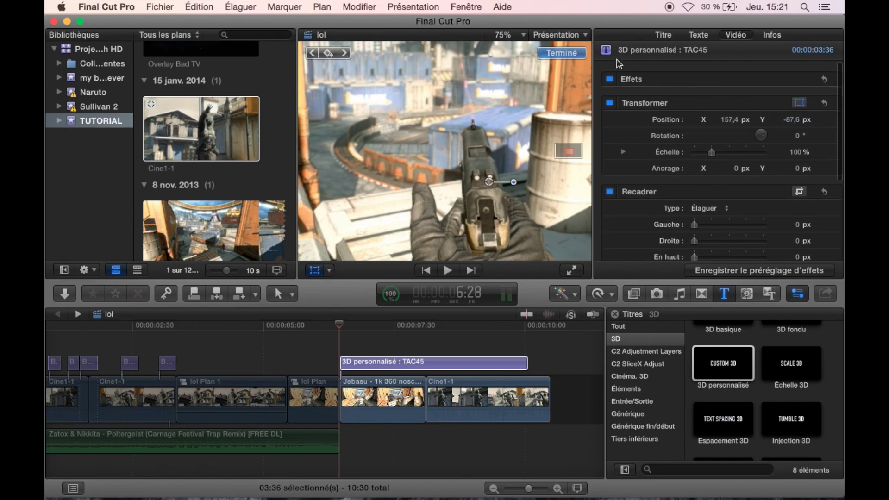
Zoom the viewer to 200% and pan toward the gun sight
left_click(526, 37)
left_click(495, 137)
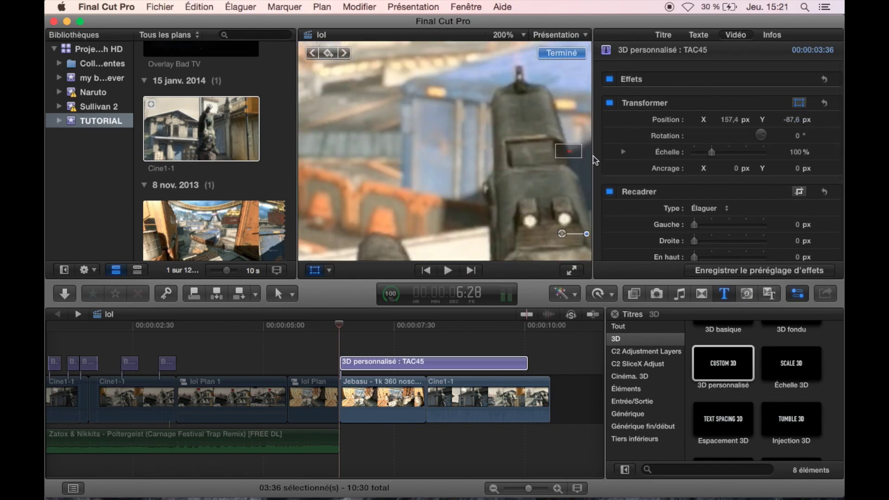
left_click_drag(568, 152, 514, 218)
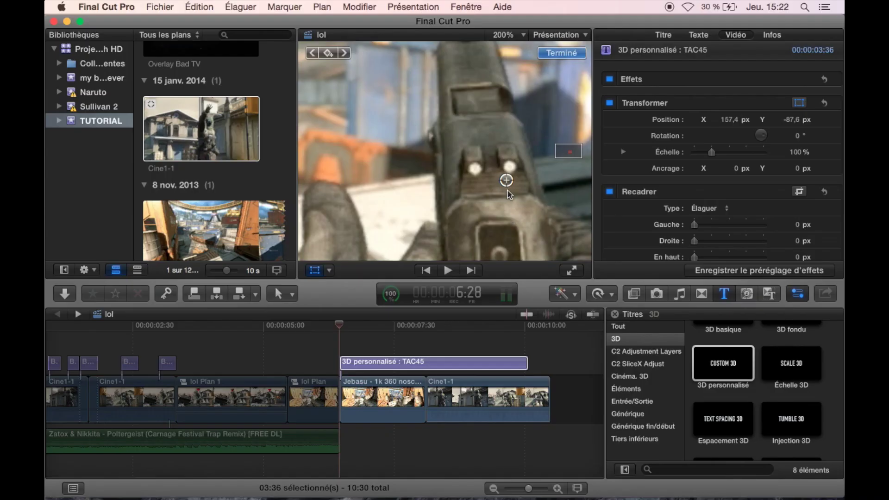
Drag the TAC45 title onto the rear sight's round dot, at 160.4 / −76.8 px
left_click_drag(507, 182, 510, 169)
Settle TAC45 on the sight dot at X 159.7, Y −76.7 px for the first Position keyframe
left_click_drag(509, 168, 454, 117)
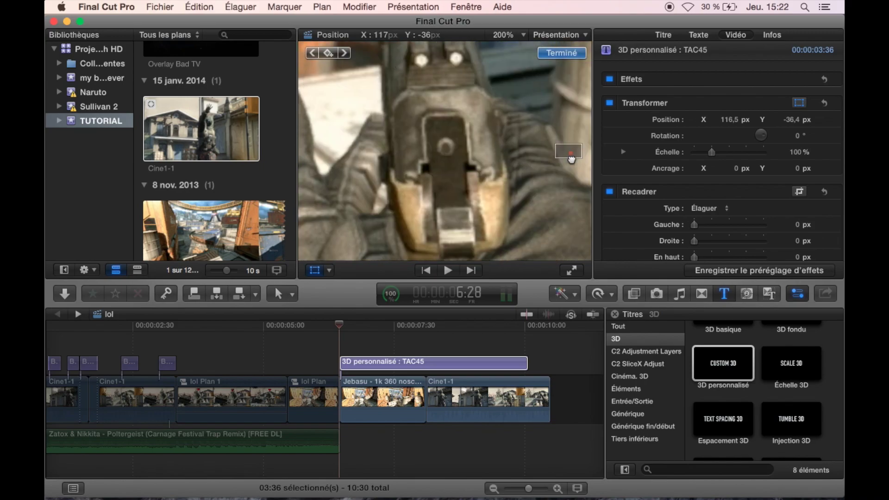
left_click_drag(385, 67, 393, 159)
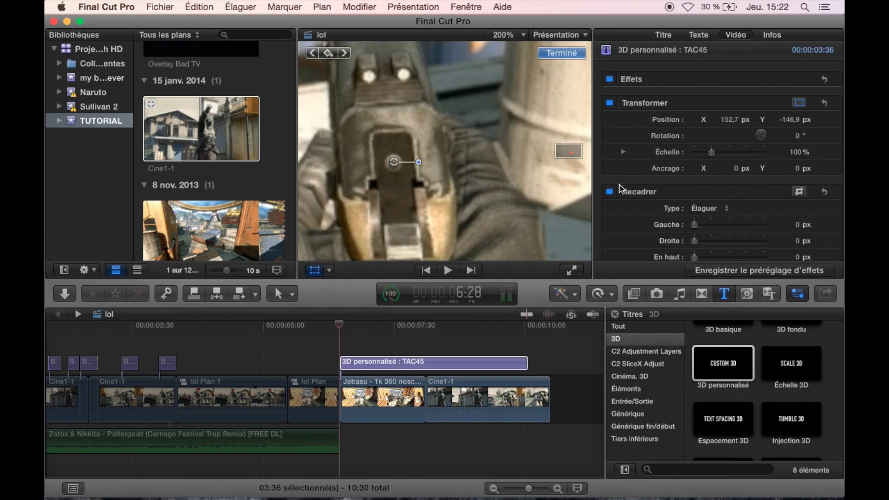
left_click_drag(571, 155, 568, 153)
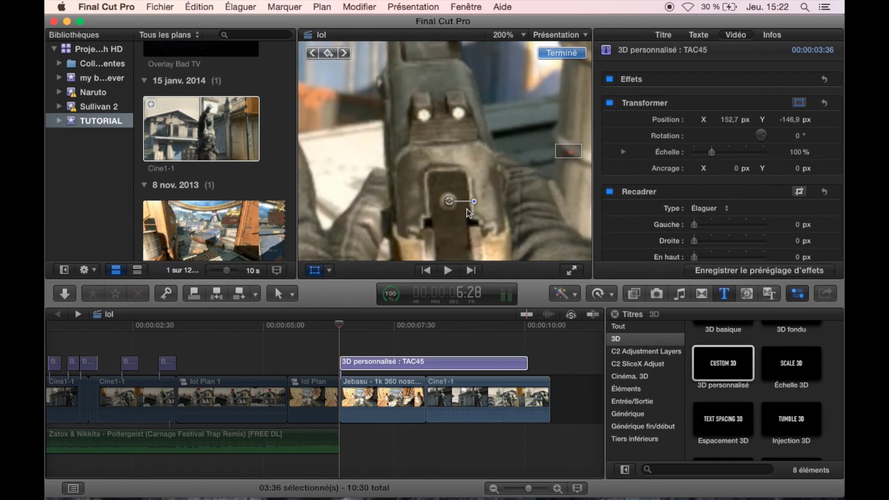
left_click_drag(448, 199, 464, 116)
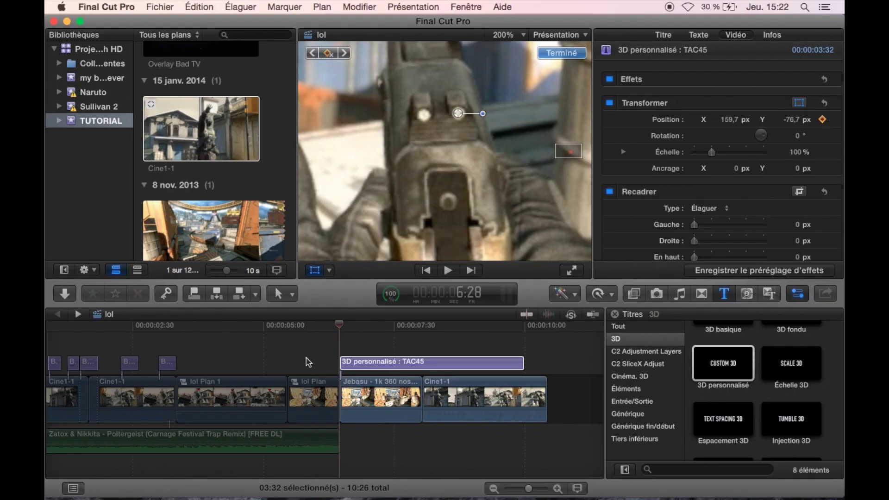
Select the title clip and step frame by frame, realigning TAC45 to the sight dot near X 212.5, Y −72.7
left_click(361, 365)
key("Right")
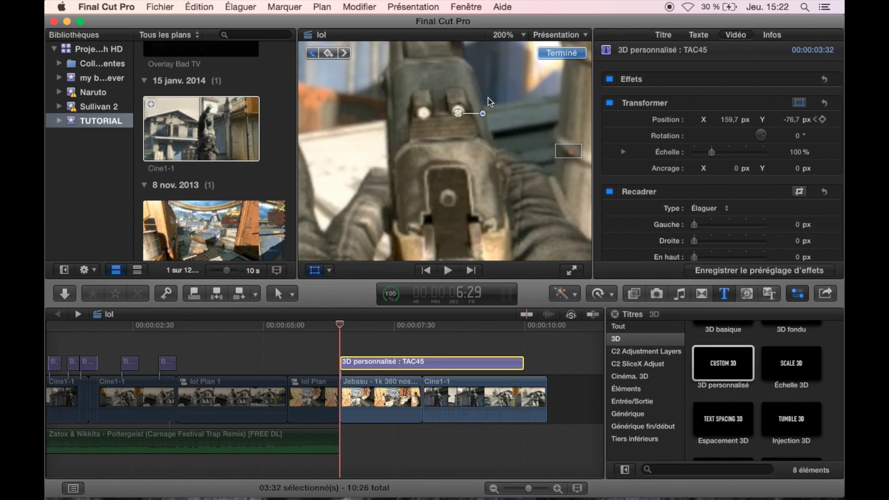
mouse_move(465, 119)
left_mouse_down()
mouse_move(465, 105)
mouse_move(476, 100)
mouse_move(526, 111)
left_mouse_up()
key("Right")
key("Right")
key("Right")
key("Right")
key("Right")
key("Right")
key("Right")
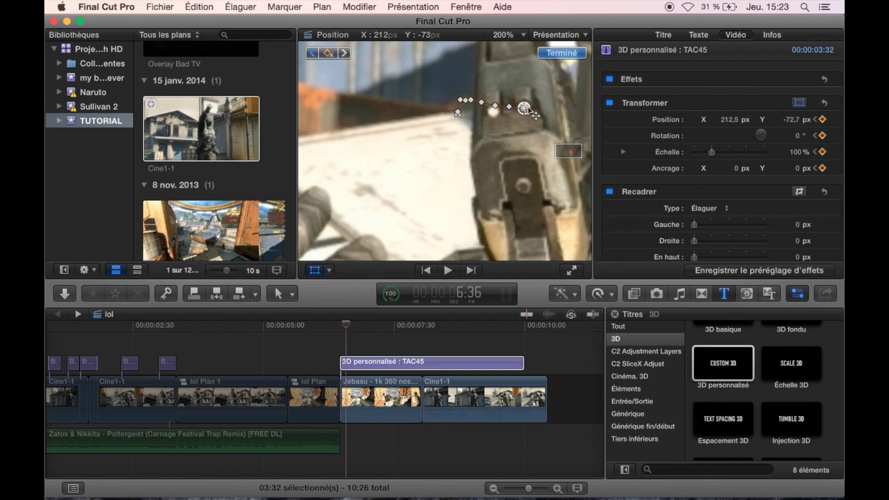
key("Right")
Keep tracking the sight, dragging TAC45 onto the dot over the next few frames
left_click_drag(573, 156, 578, 154)
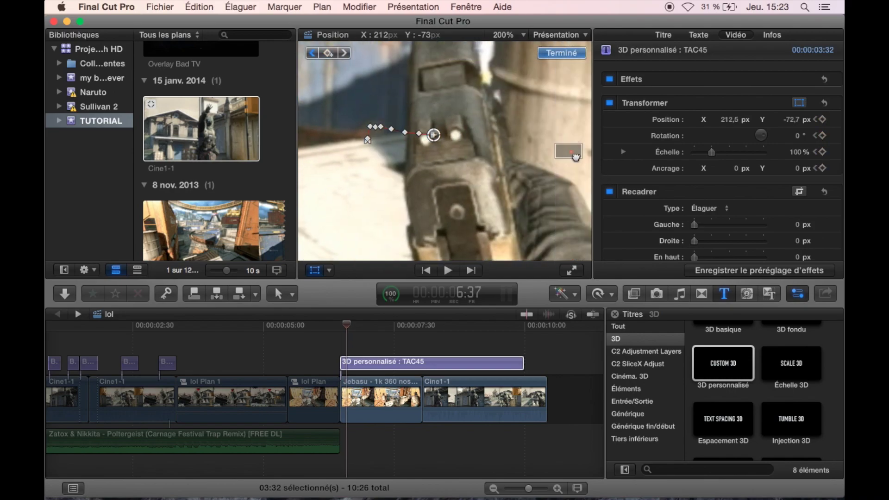
left_click_drag(434, 137, 515, 147)
key("Right")
key("Right")
key("Right")
key("Right")
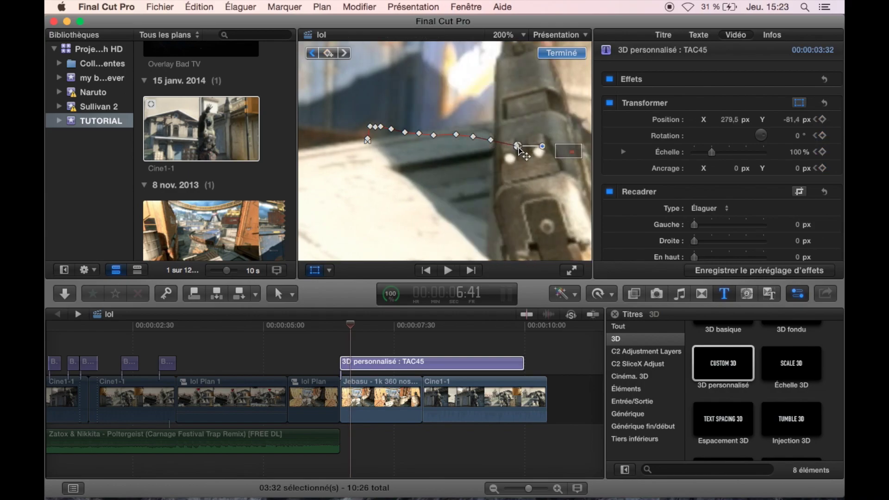
left_click_drag(575, 150, 502, 161)
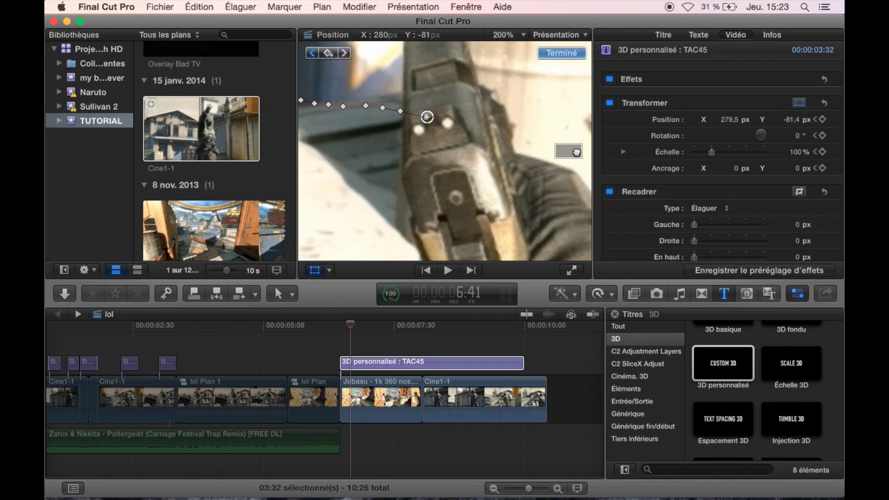
left_click_drag(429, 115, 479, 138)
key("Right")
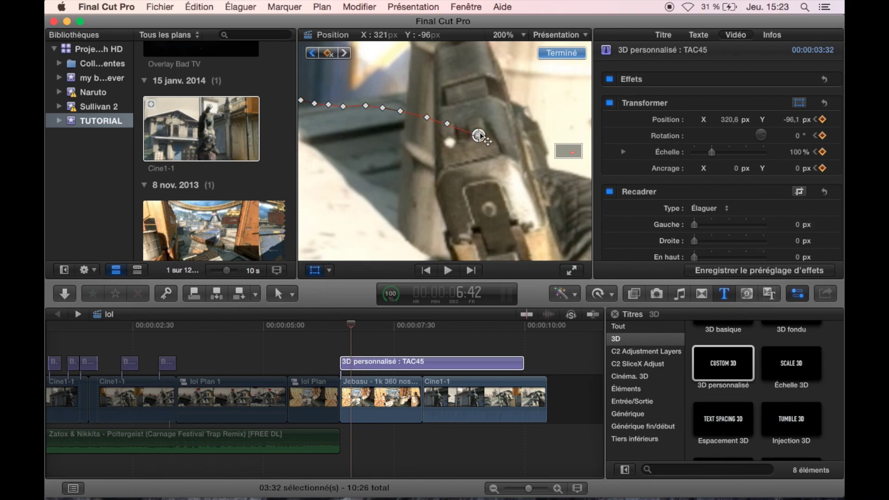
key("Right")
Follow the sight down-right for more frames, reaching X 421.1, Y −160.4 px
left_click_drag(479, 136, 506, 148)
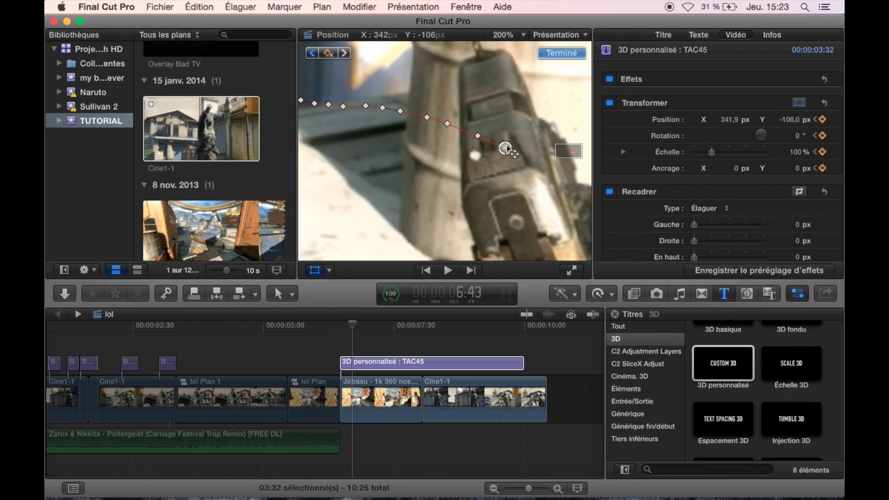
key("Right")
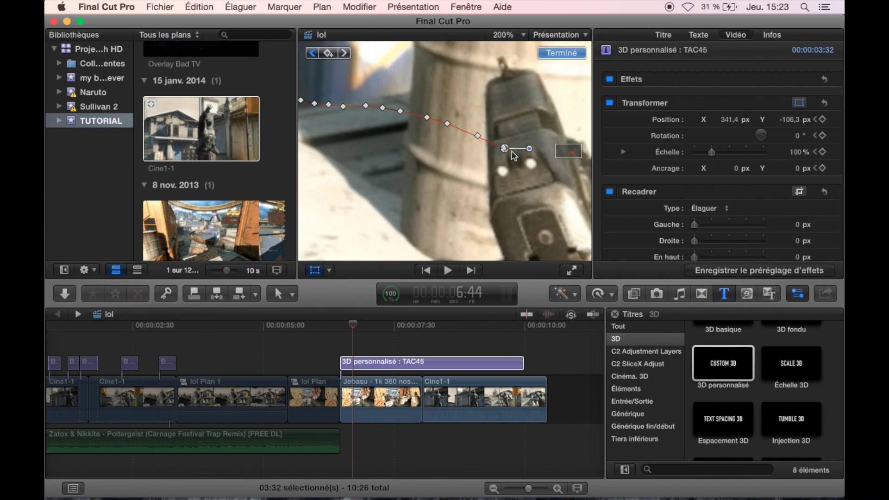
left_click_drag(512, 153, 531, 164)
key("Right")
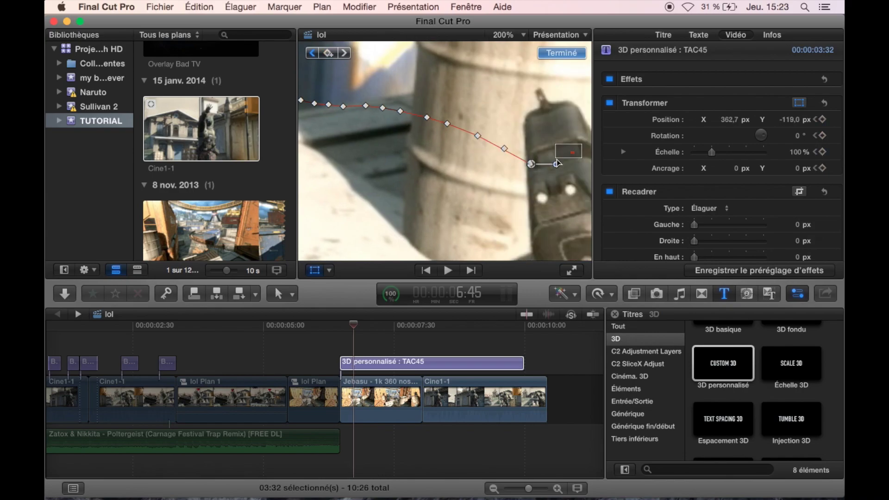
scroll(556, 163, "down", 5)
scroll(510, 139, "right", 5)
Continue keyframing TAC45 onto the sight dot frame by frame, extending the motion path
left_click_drag(461, 123, 518, 165)
key("Right")
key("Right")
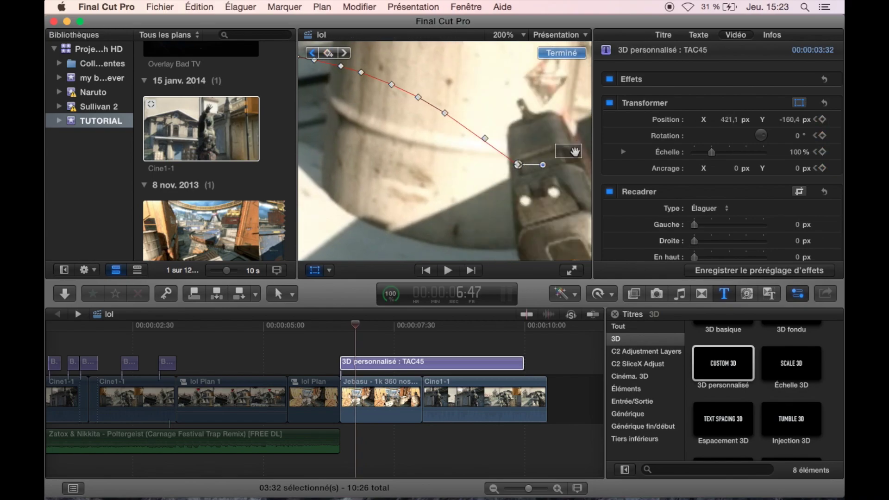
scroll(574, 152, "right", 5)
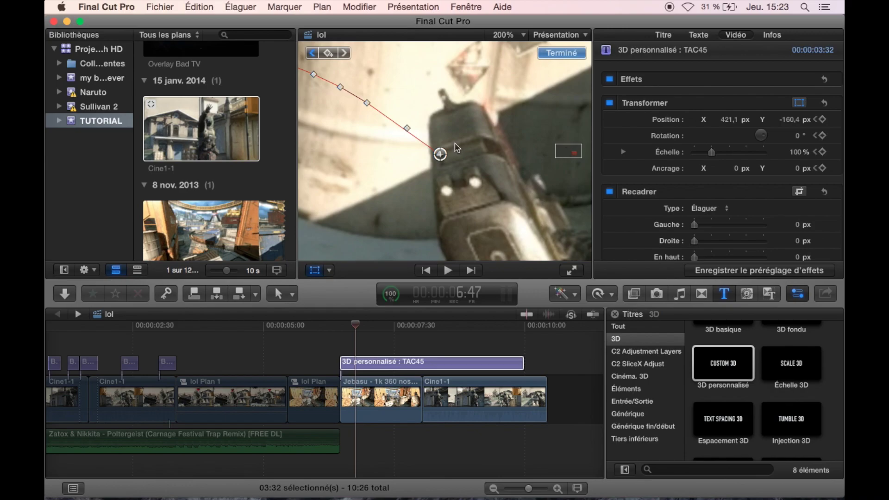
left_click_drag(442, 154, 511, 221)
key("Right")
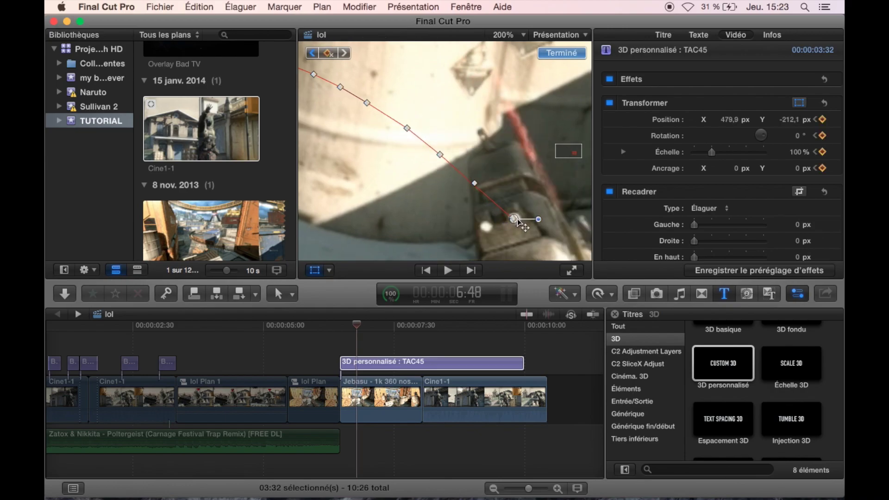
key("Right")
left_click_drag(578, 152, 579, 155)
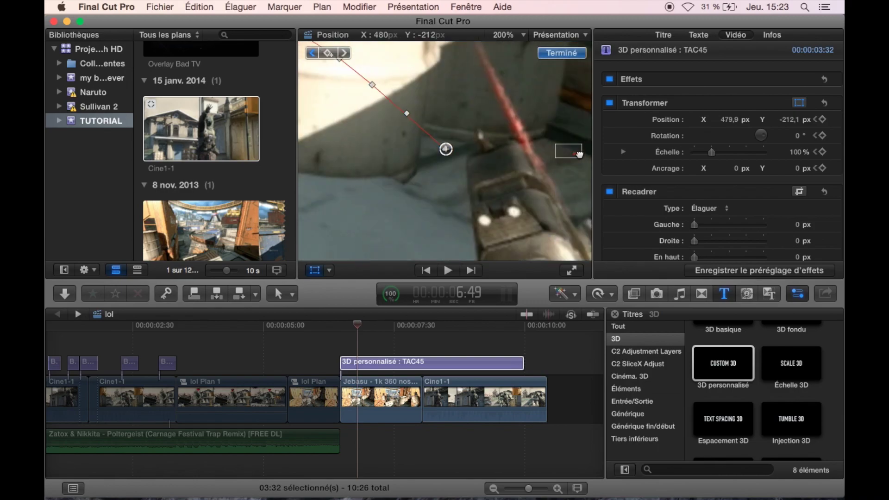
left_click_drag(497, 120, 562, 179)
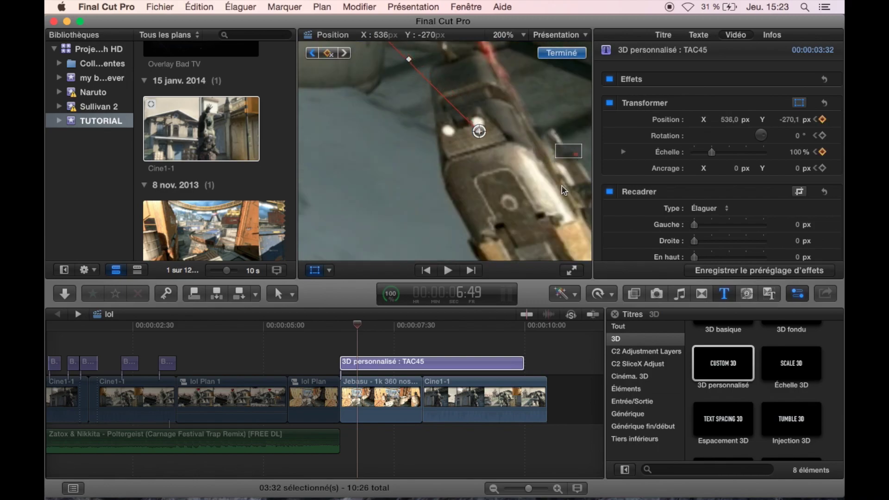
key("Right")
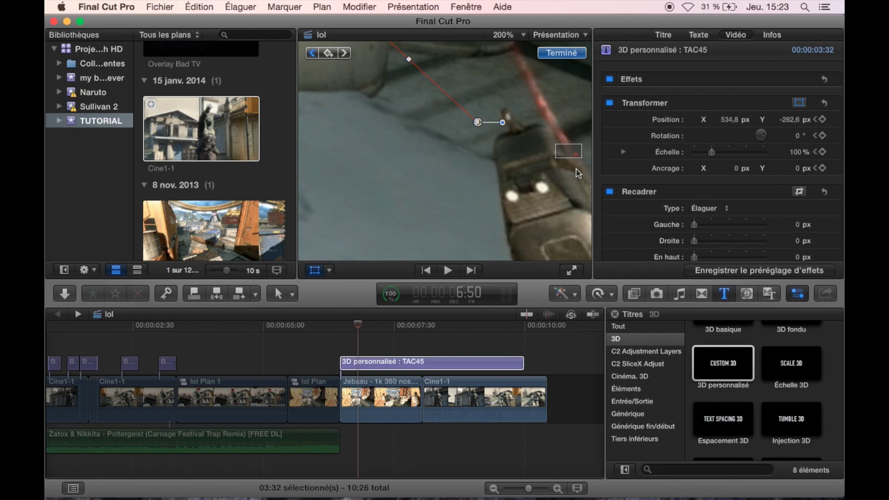
Track the sight through the next frames, adding position keyframes each frame
left_click_drag(570, 155, 574, 156)
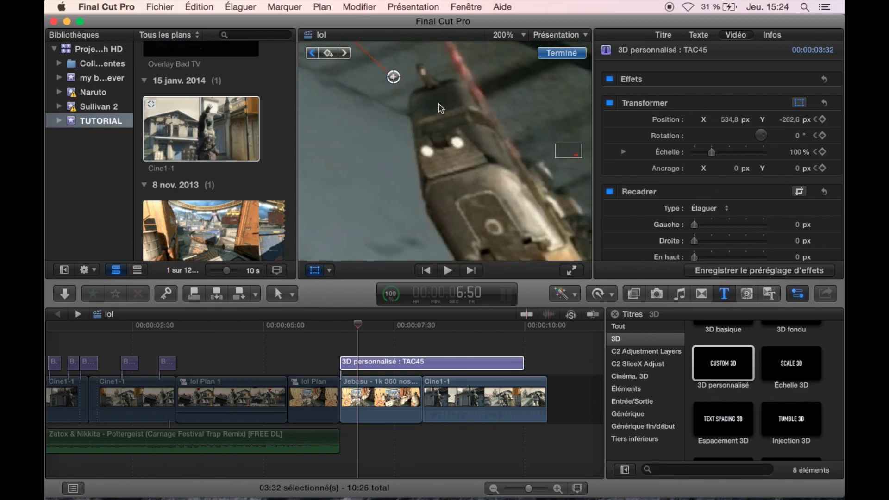
left_click_drag(393, 78, 533, 218)
key("Right")
key("Right")
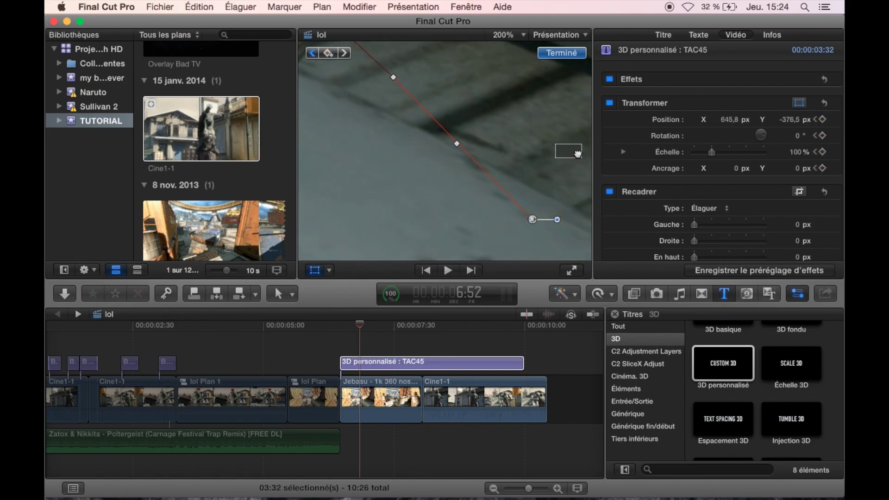
left_click_drag(578, 154, 579, 156)
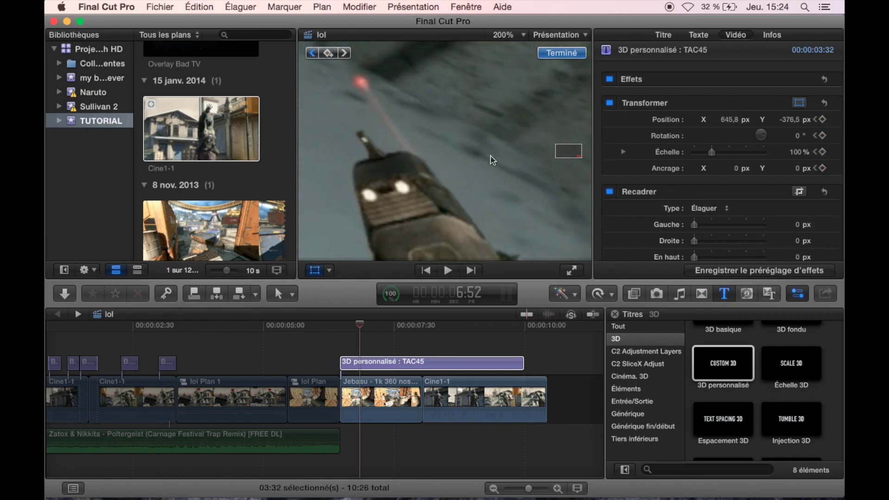
left_click_drag(335, 116, 402, 186)
key("Right")
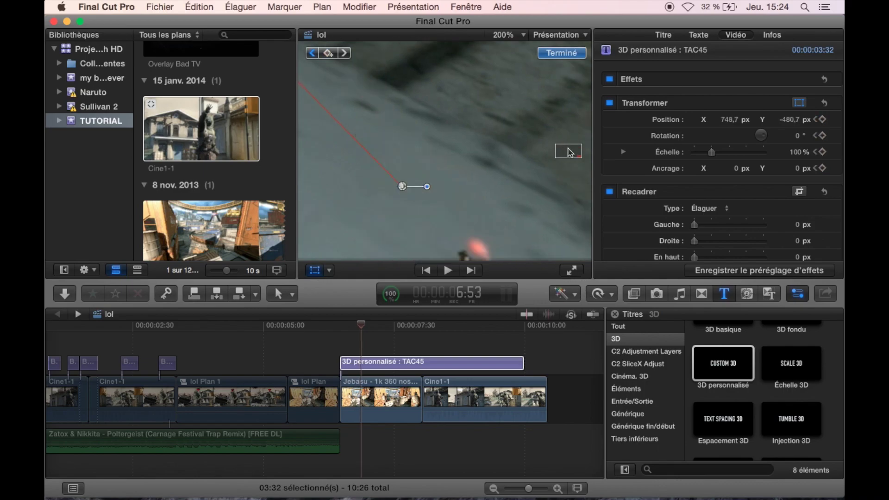
Fit the viewer to the frame and set the last keyframe at X 891.5, Y −610.9 px, then finish
left_click(516, 41)
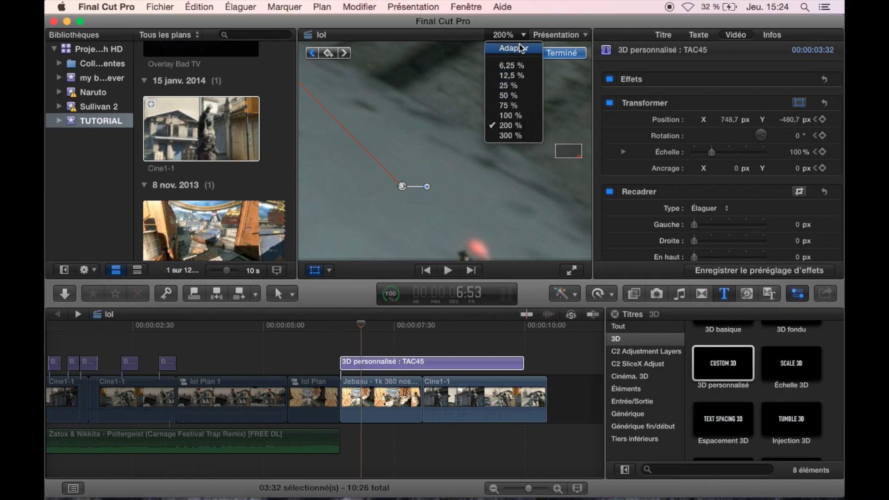
left_click(506, 51)
left_click_drag(574, 191, 590, 209)
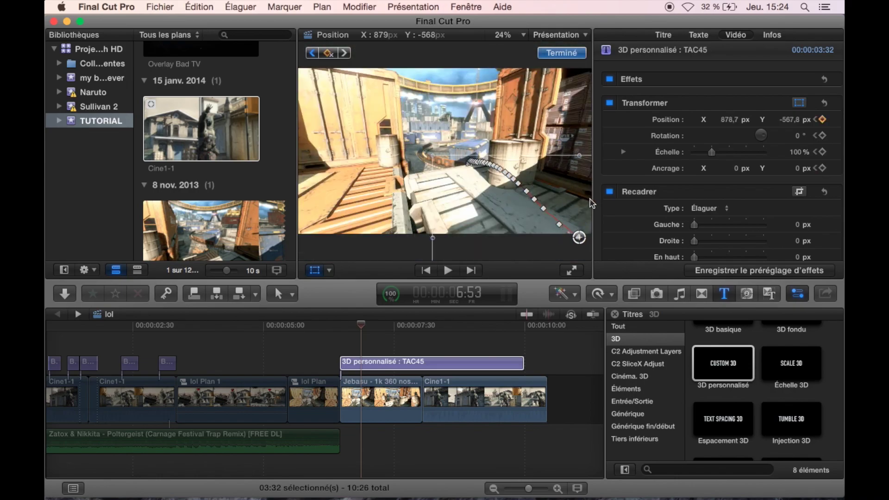
left_click(558, 55)
Raise the TAC45 title's Compositing opacity to 100% and play back to check
left_click_drag(373, 327, 340, 326)
scroll(650, 211, "down", 5)
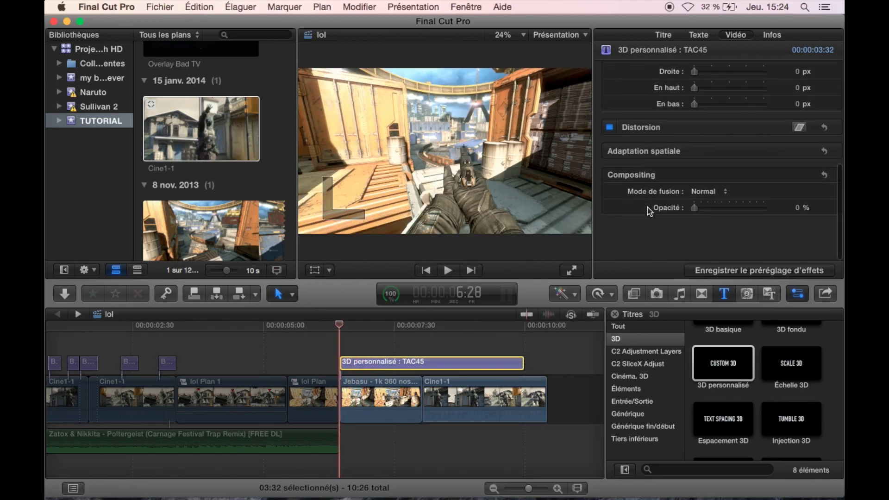
scroll(662, 241, "down", 3)
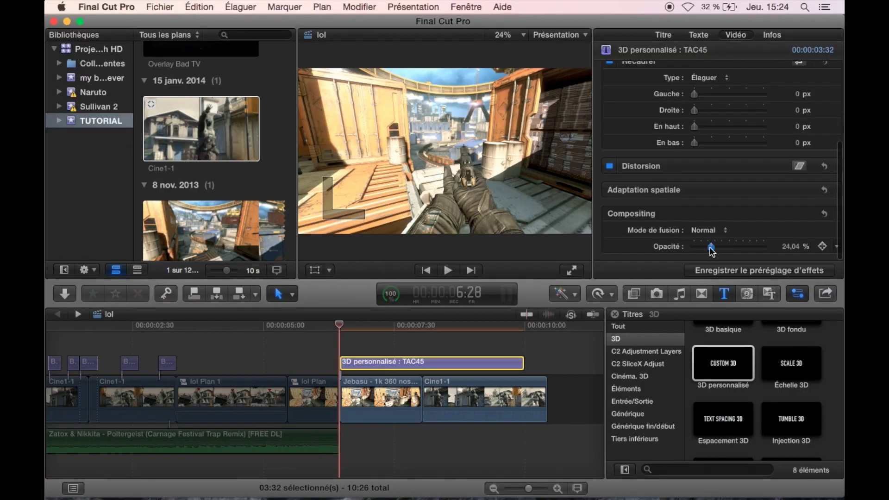
left_click_drag(694, 247, 763, 247)
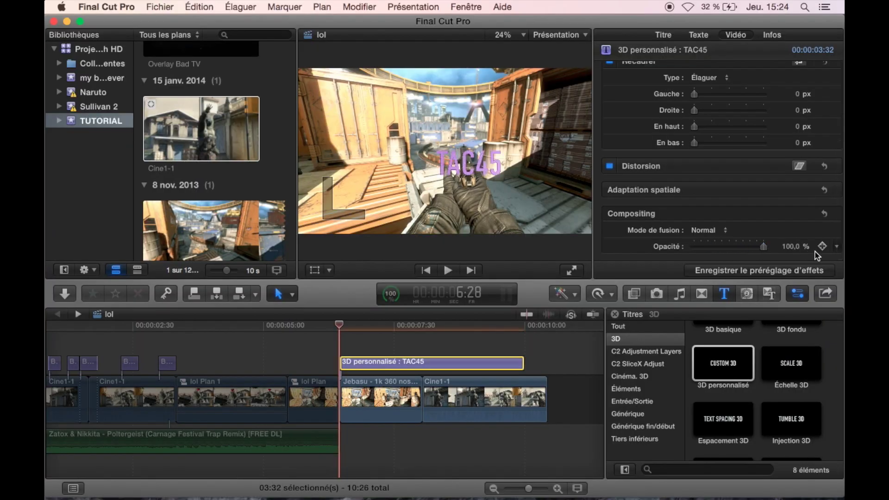
key("space")
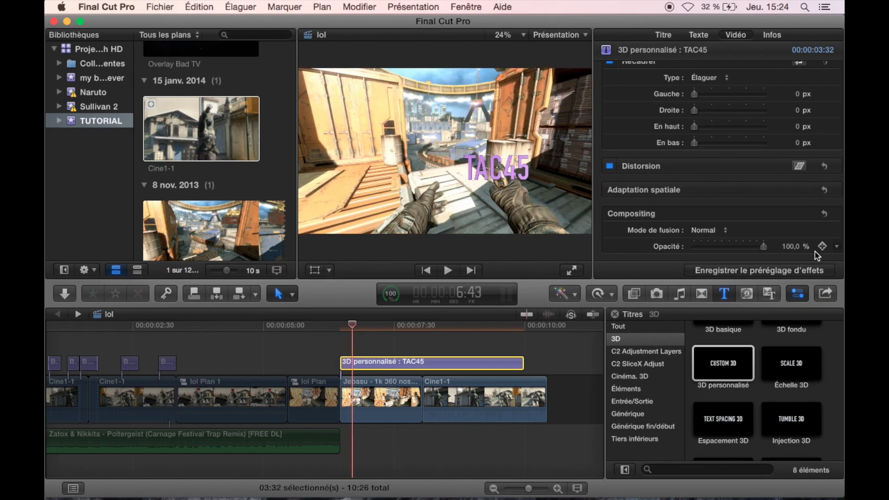
key("space")
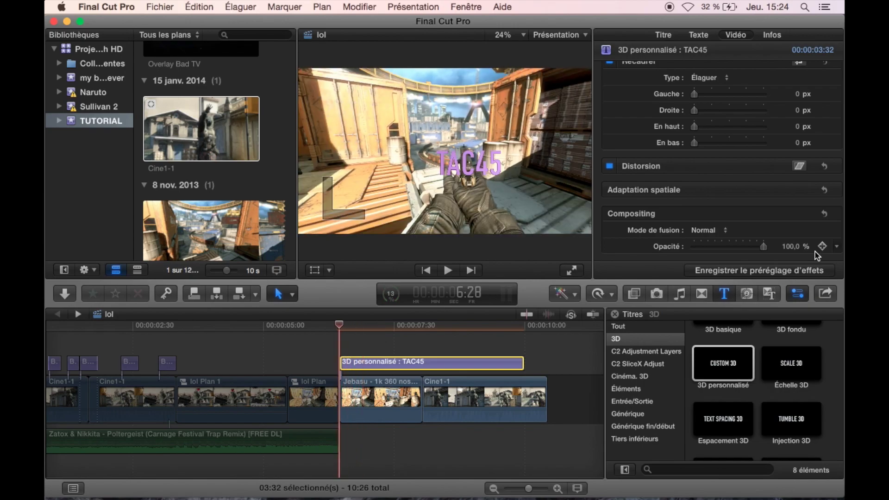
scroll(740, 144, "up", 5)
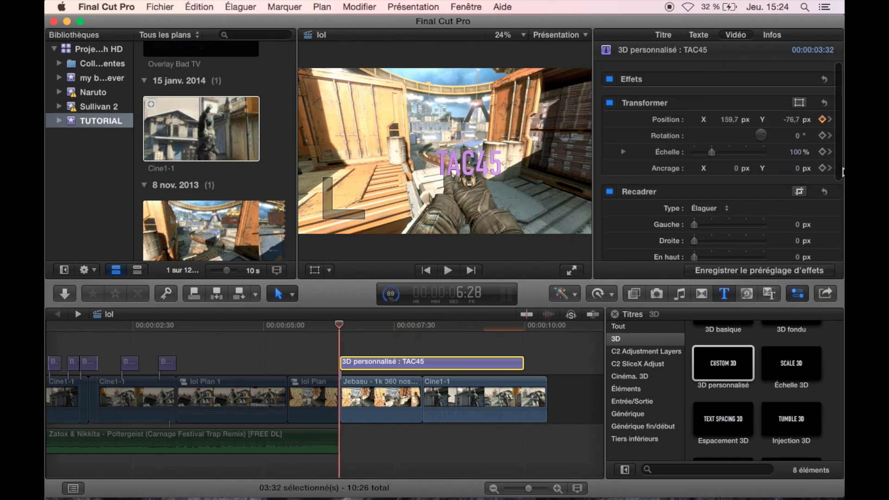
Switch the editor to full screen and review the anchor, scale and rotation keyframe menus
left_click(729, 120)
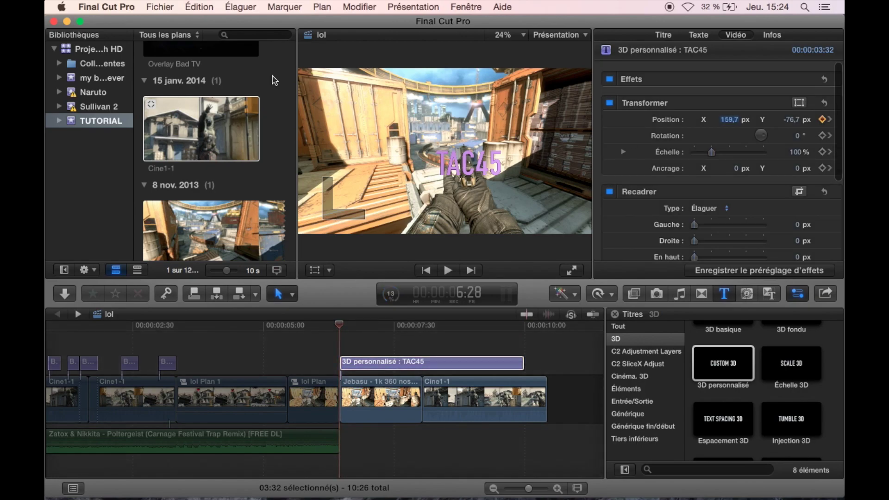
left_click(80, 22)
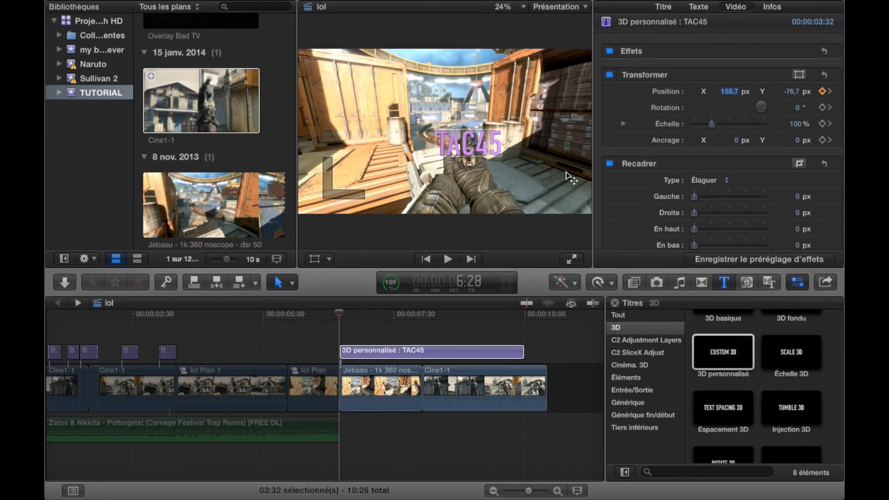
left_click(840, 142)
left_click(840, 142)
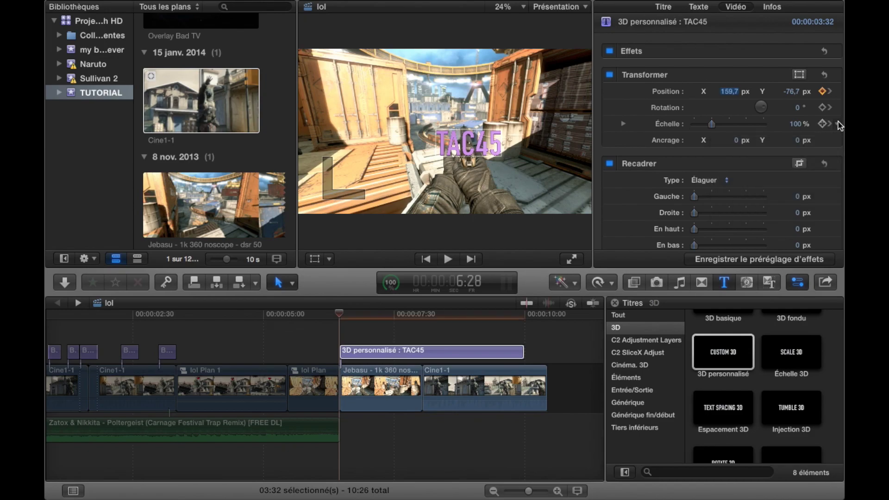
left_click(840, 124)
left_click(840, 108)
left_click(840, 107)
Reselect the TAC45 clip and step between frames to verify it stays on the sight dot
left_click(379, 354)
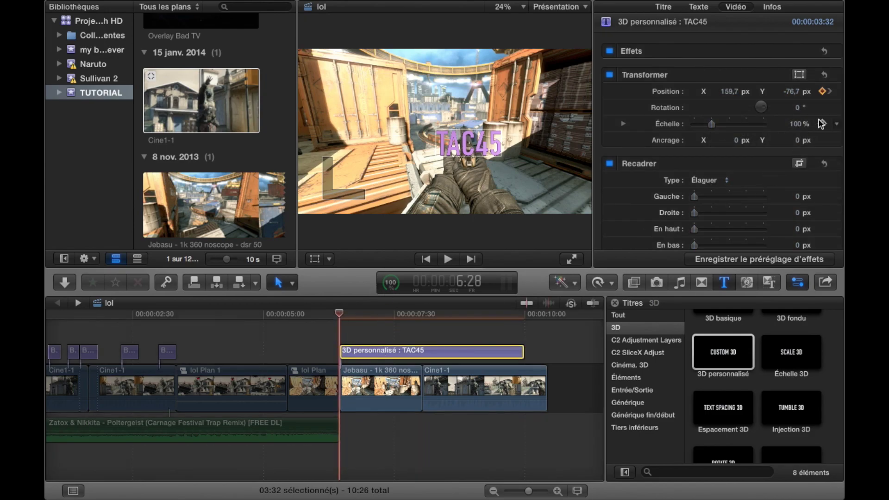
mouse_move(821, 140)
key("Right")
key("Right")
key("Right")
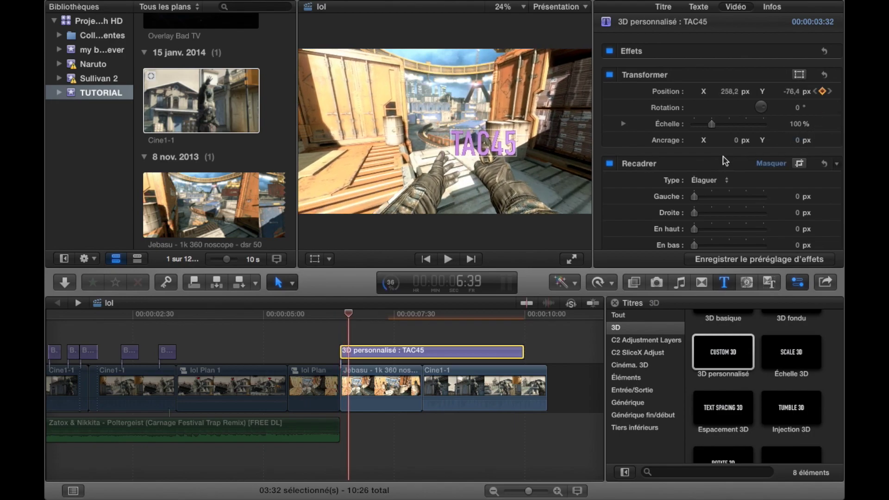
key("Left")
key("Left")
key("Left")
key("Right")
key("Right")
key("Right")
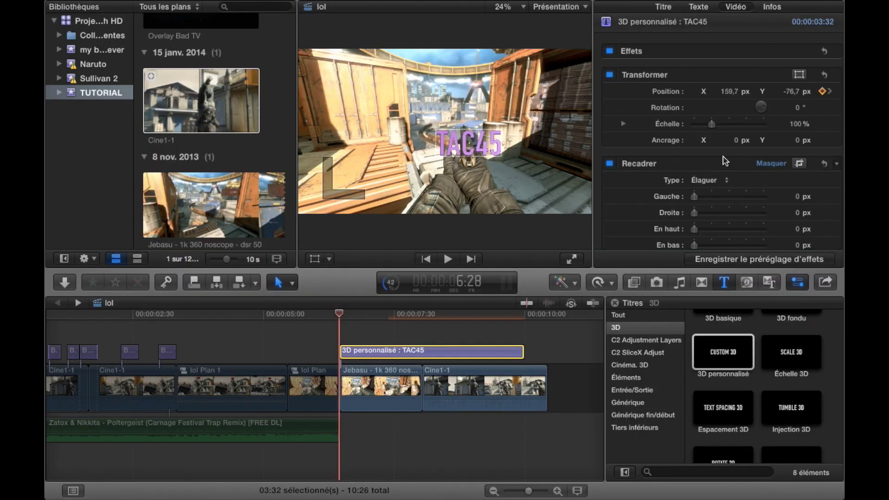
Offset the anchor point to X −293.0, Y −47.0 px and show the video effects browser
mouse_move(737, 138)
left_mouse_down()
mouse_move(722, 140)
mouse_move(741, 143)
left_mouse_up()
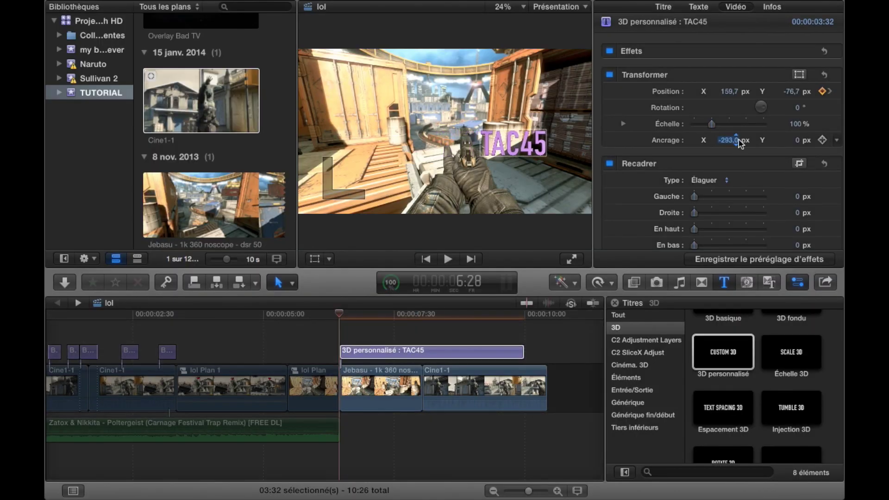
left_click_drag(796, 140, 796, 139)
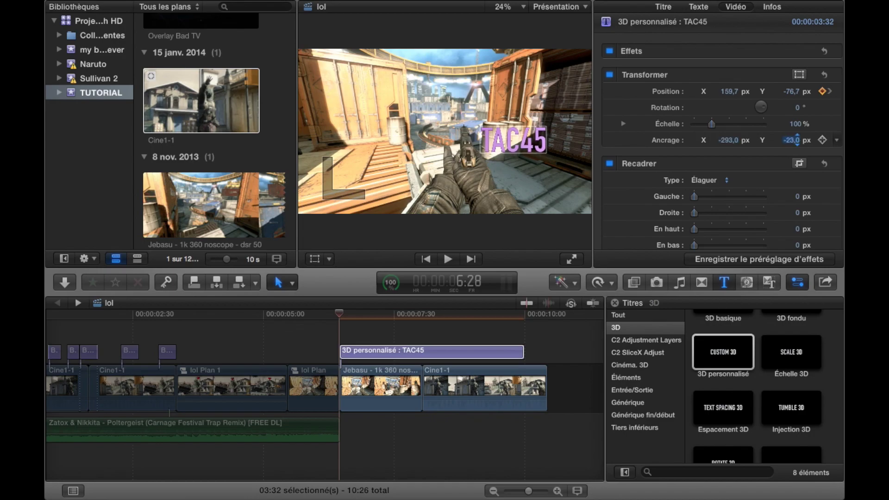
left_click(639, 287)
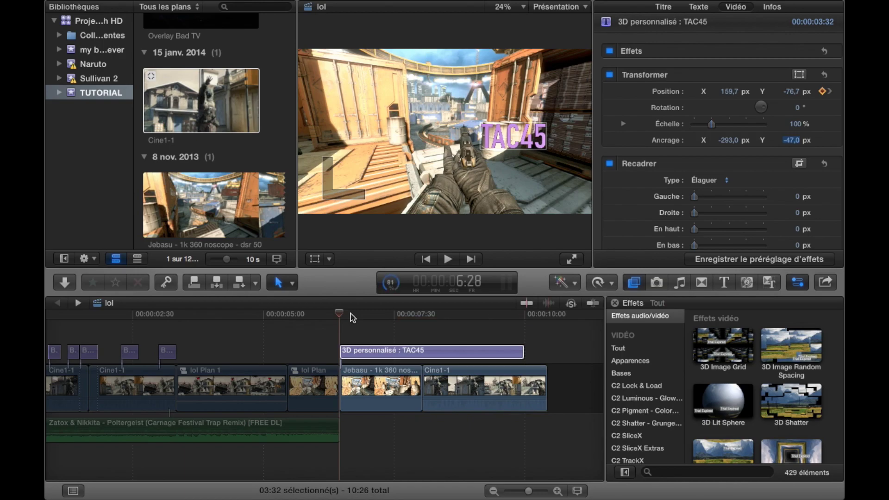
left_click(352, 355)
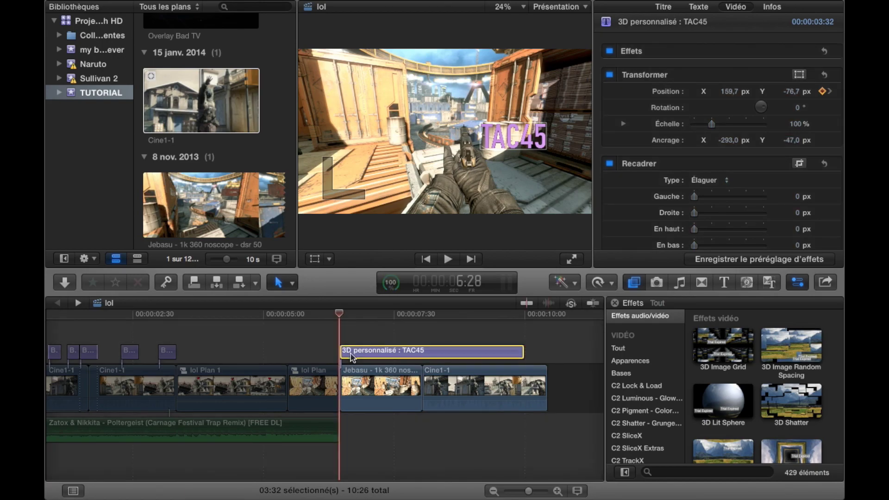
key("space")
left_click(316, 314)
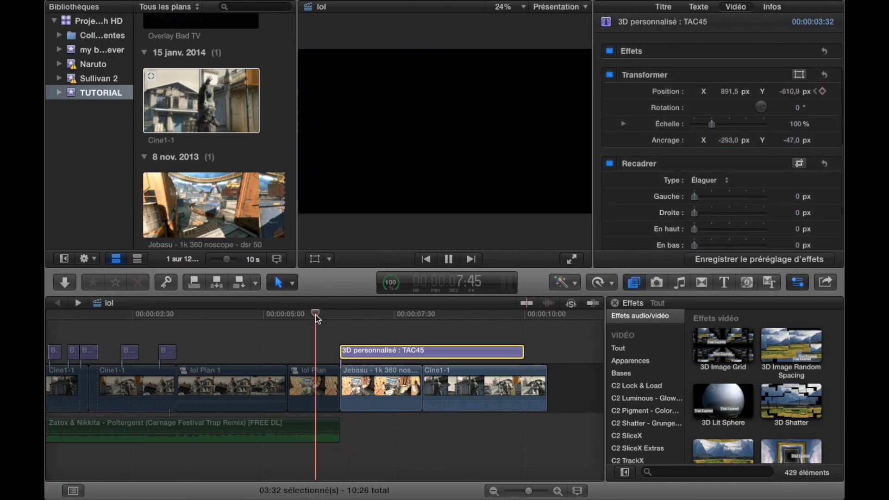
left_click(315, 314)
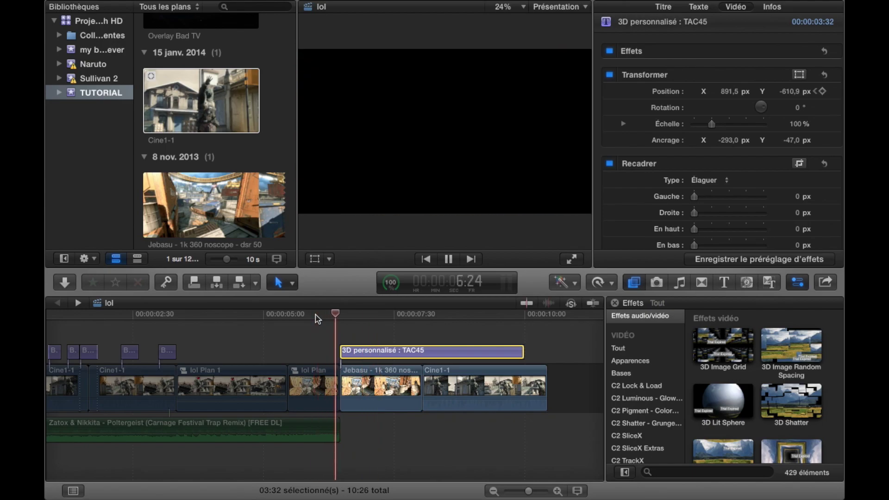
left_click(315, 314)
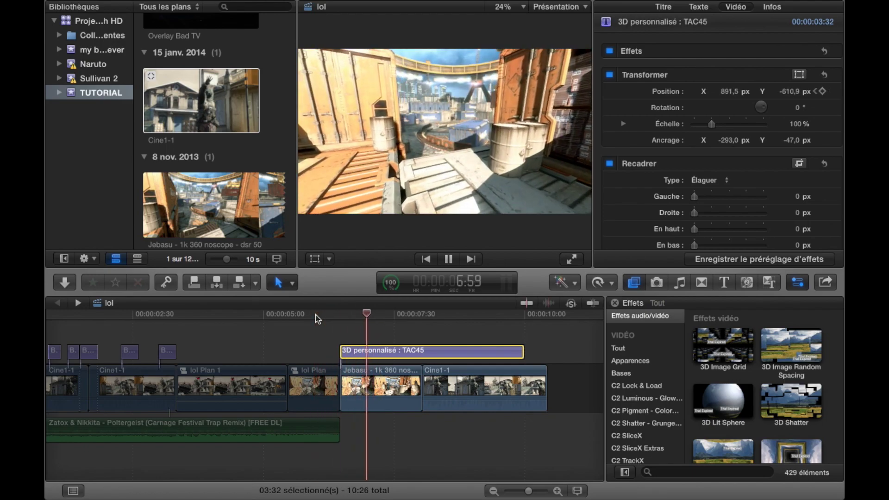
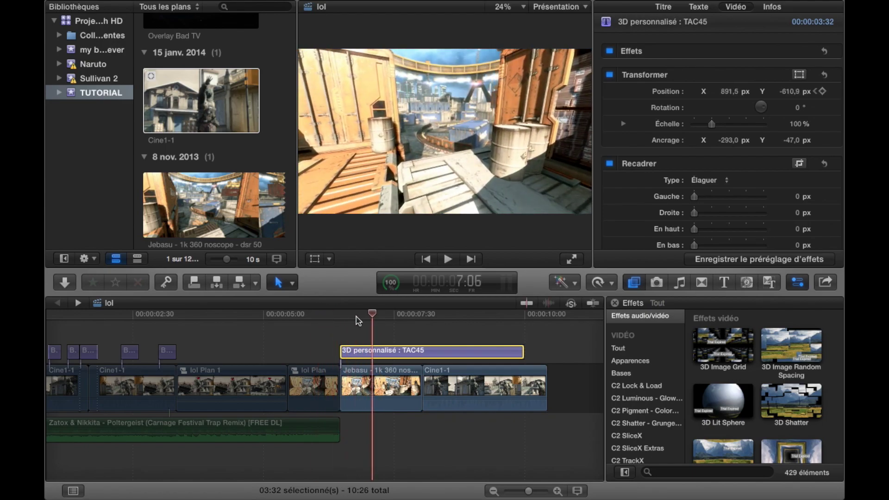
At the 6:28 frame, change the TAC45 title's Anchor Y to -61 px
left_click_drag(357, 320, 346, 320)
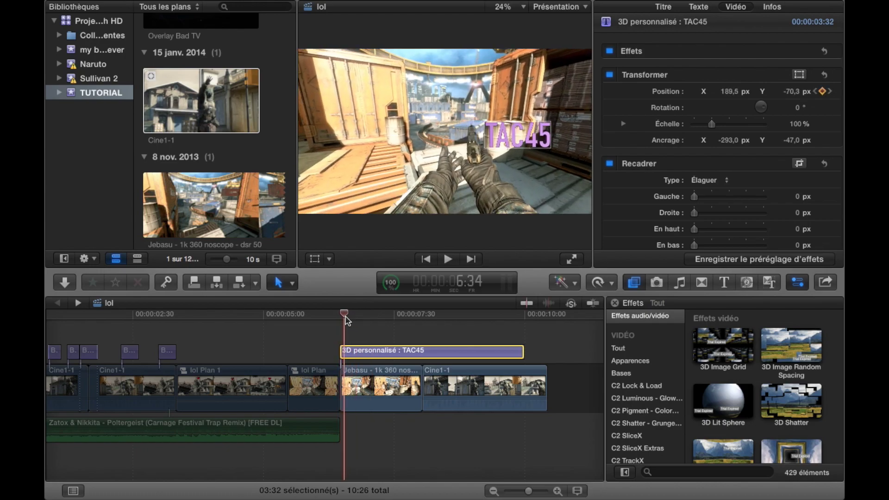
left_click(345, 319)
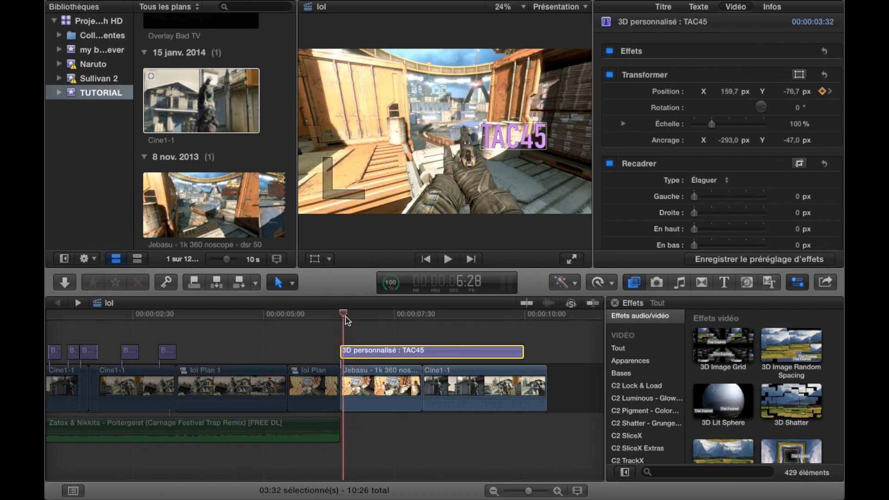
left_click(341, 319)
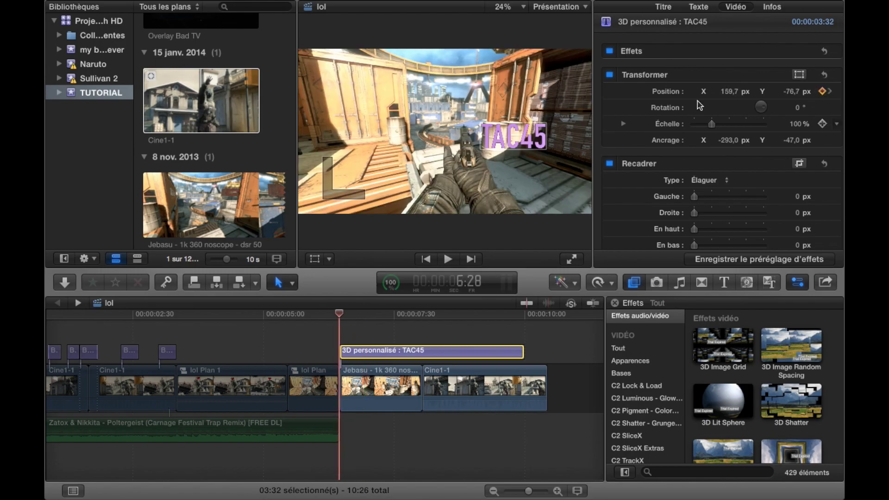
left_click_drag(793, 140, 789, 140)
Apply the Retourné effect from the Distorsion category to the TAC45 title
scroll(640, 402, "down", 5)
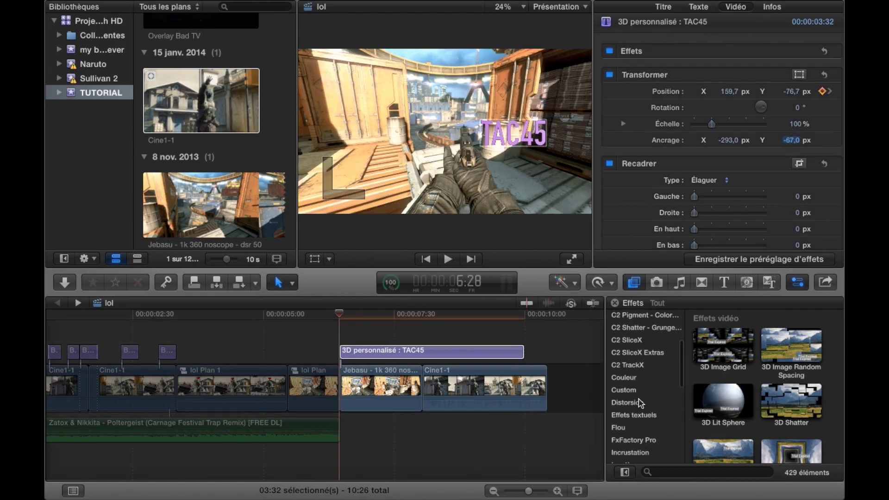
left_click(640, 403)
scroll(742, 385, "down", 3)
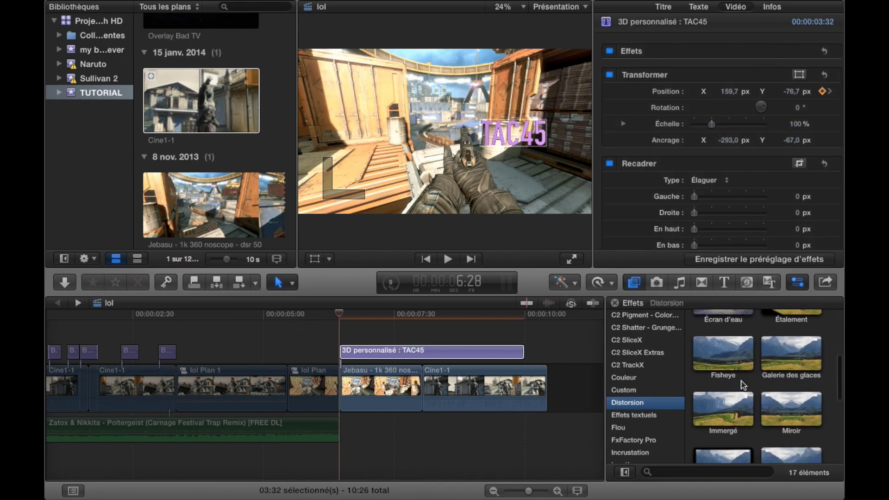
scroll(743, 385, "down", 3)
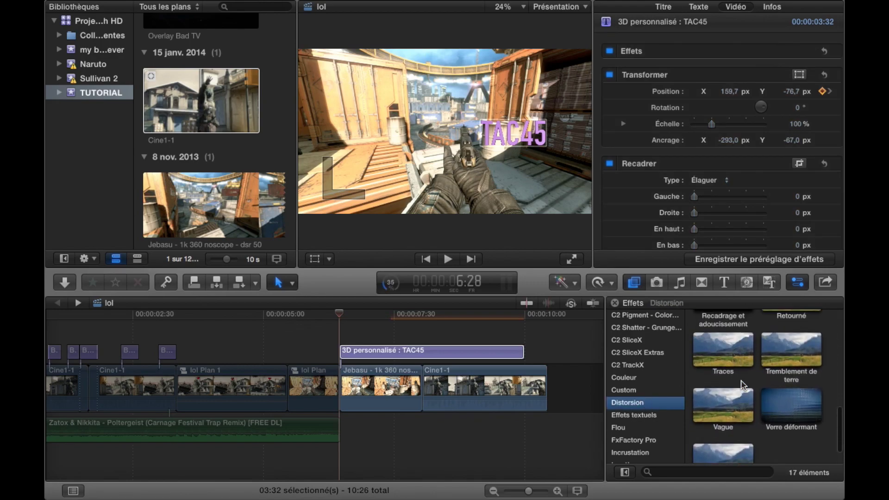
scroll(743, 385, "up", 3)
left_click_drag(789, 388, 472, 357)
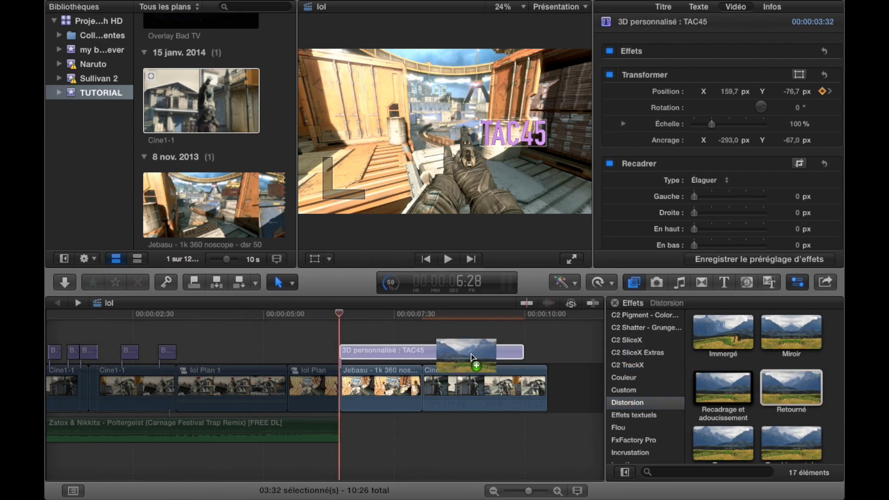
Set the Retourné Amount to about 14 and its Direction to Both
mouse_move(704, 85)
left_mouse_down()
mouse_move(694, 85)
mouse_move(704, 85)
left_mouse_up()
left_click(699, 103)
left_click(703, 120)
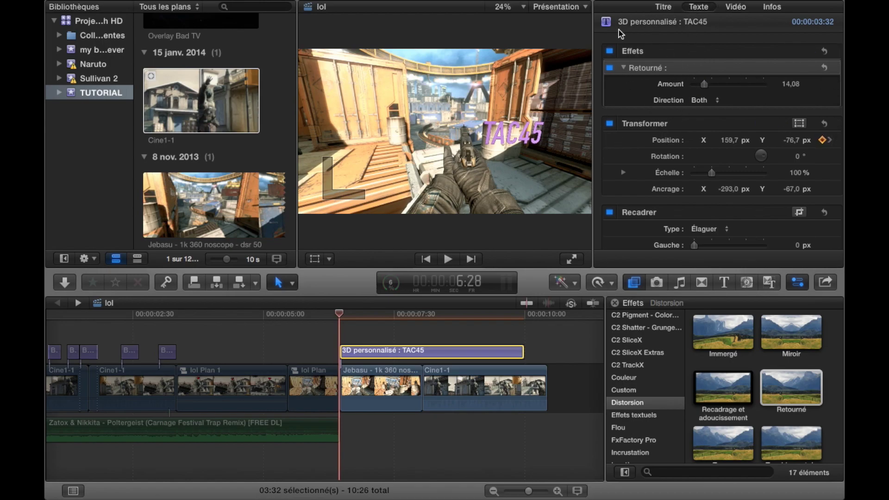
With the viewer zoomed to 75%, set the TAC45 text depth to 100 and weight to 0,13
left_click(694, 7)
left_click(504, 7)
left_click(520, 77)
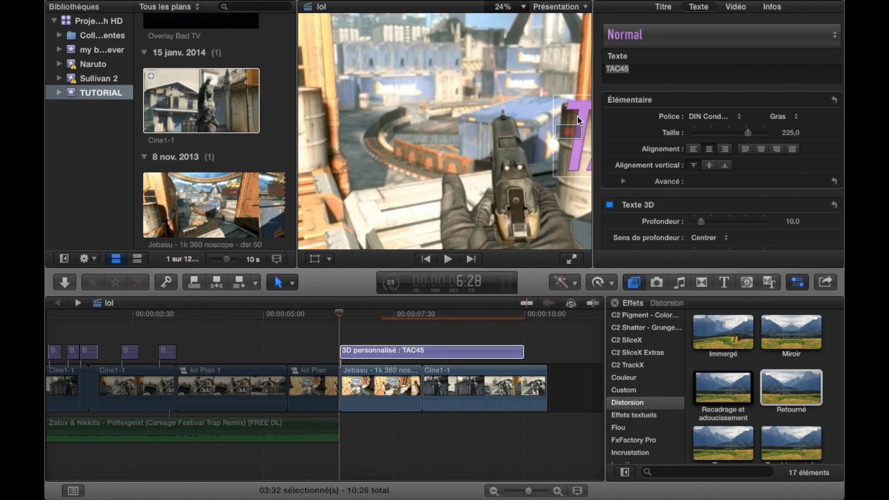
left_click_drag(573, 130, 637, 134)
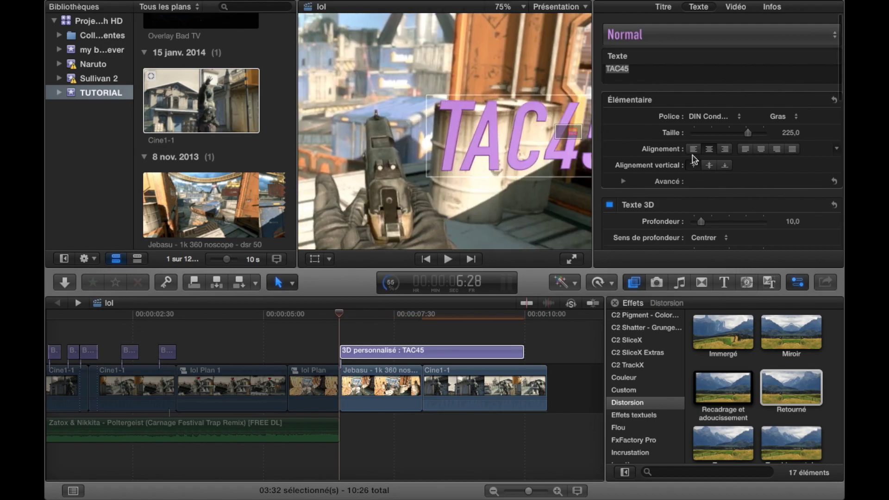
scroll(718, 203, "down", 2)
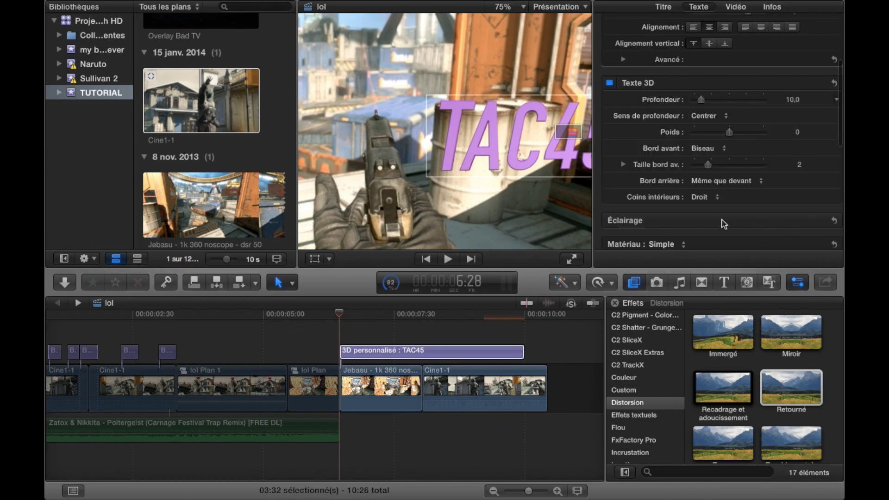
scroll(717, 218, "down", 3)
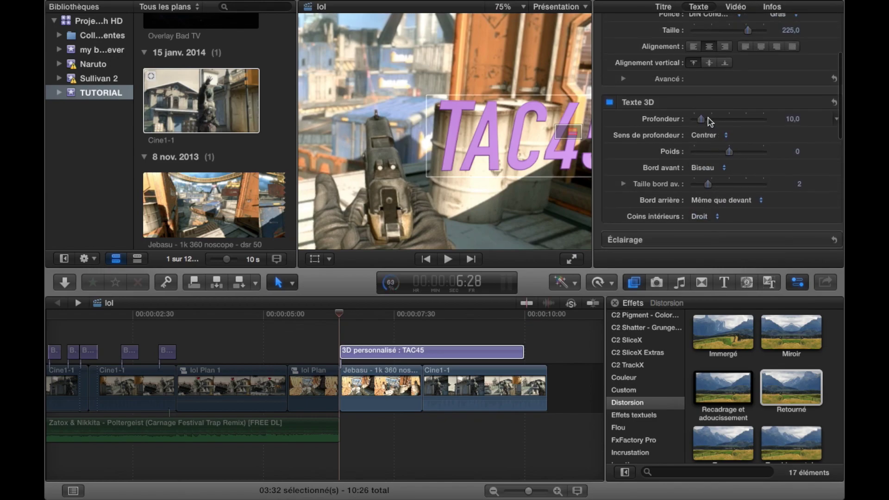
left_click_drag(701, 118, 782, 117)
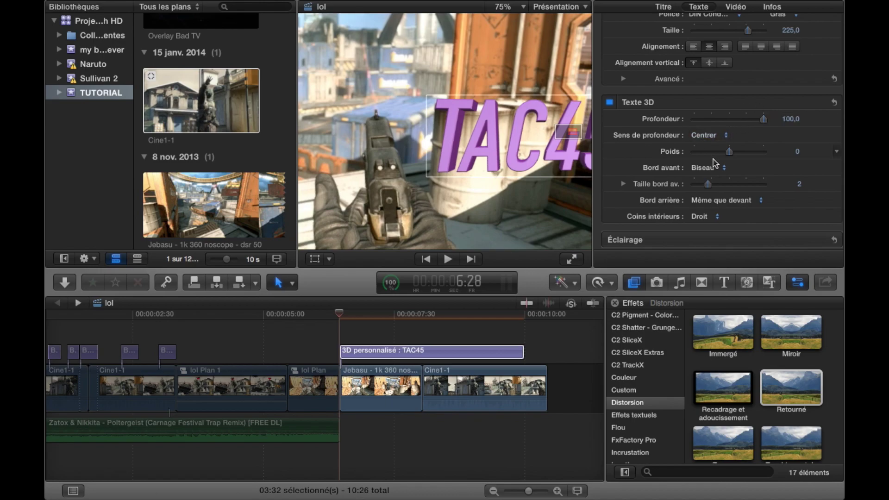
mouse_move(730, 153)
left_mouse_down()
mouse_move(722, 157)
mouse_move(731, 154)
left_mouse_up()
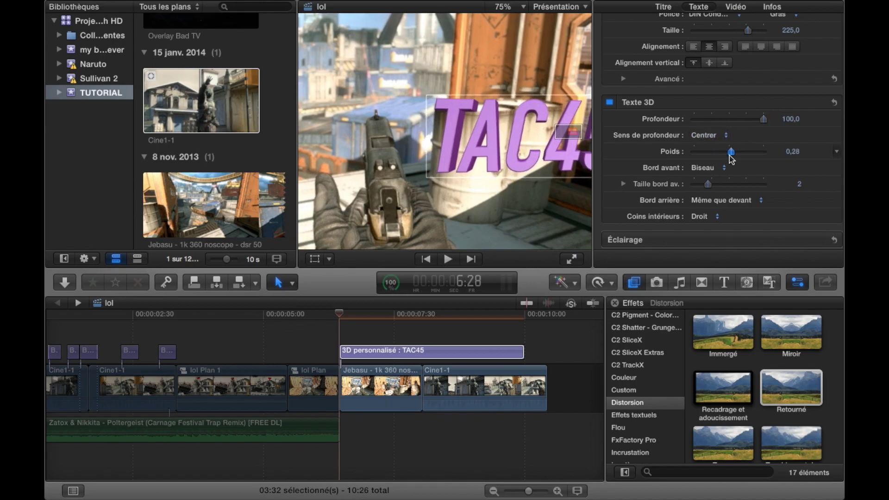
Set the viewer zoom back to fit and select the Jebasu gameplay clip
left_click(512, 17)
left_click(510, 16)
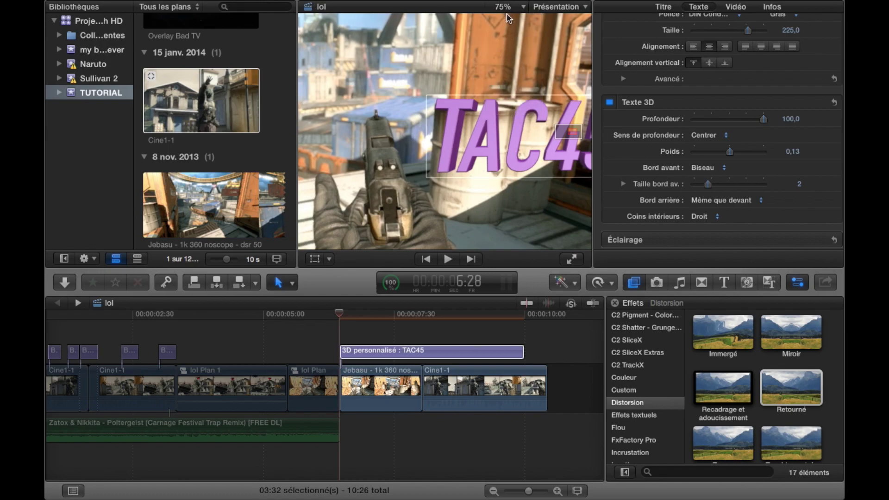
left_click(509, 17)
left_click(508, 21)
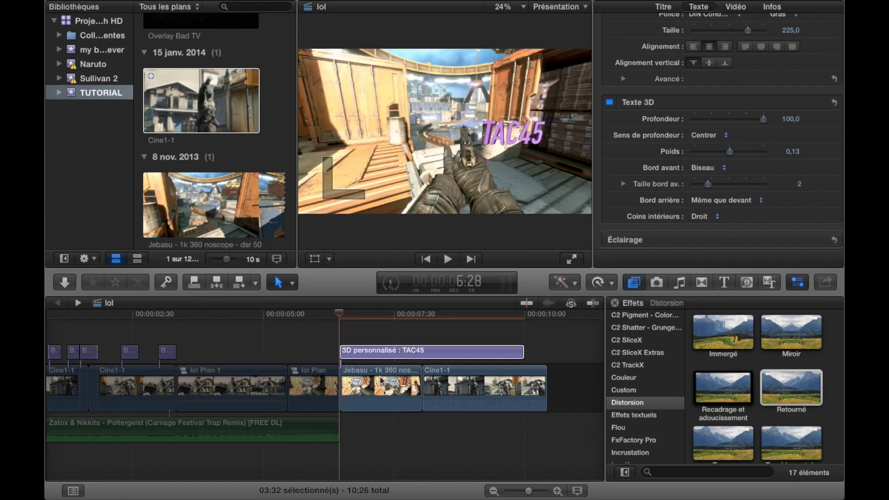
left_click(381, 380)
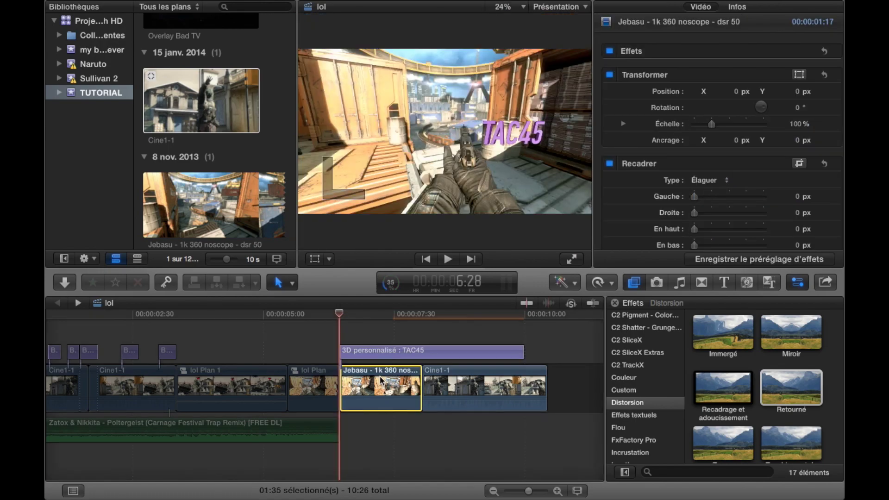
key("space")
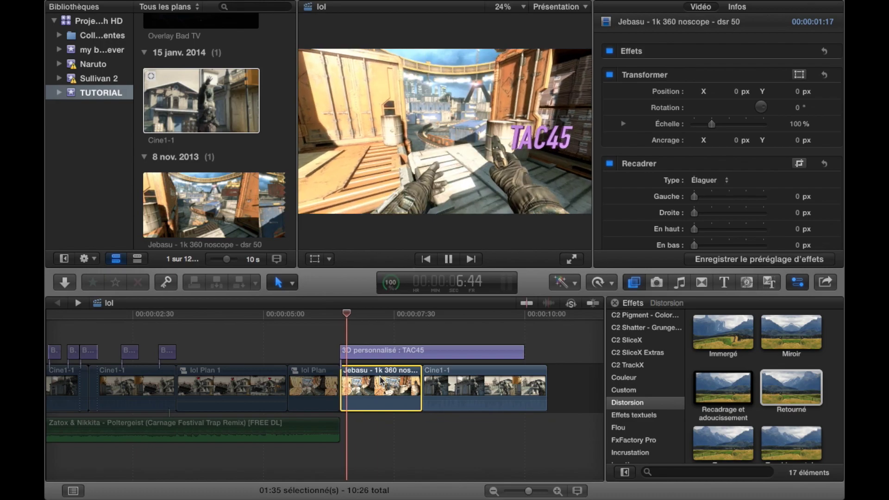
left_click(295, 314)
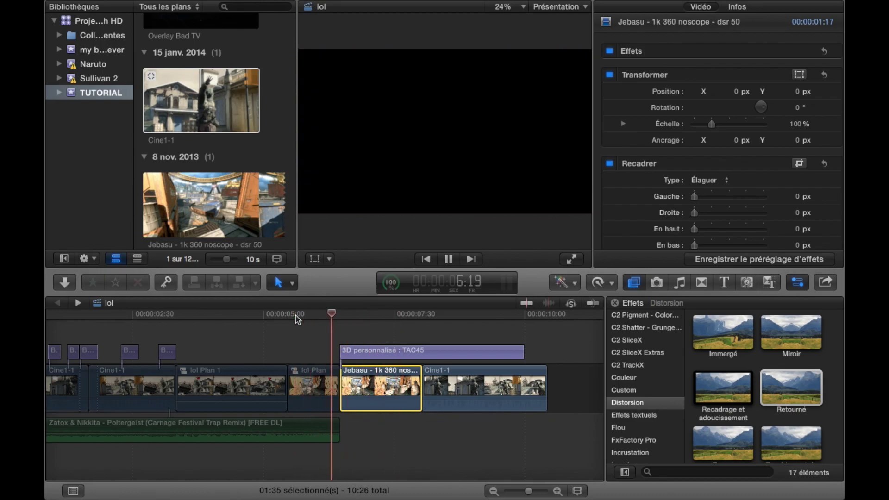
left_click(297, 314)
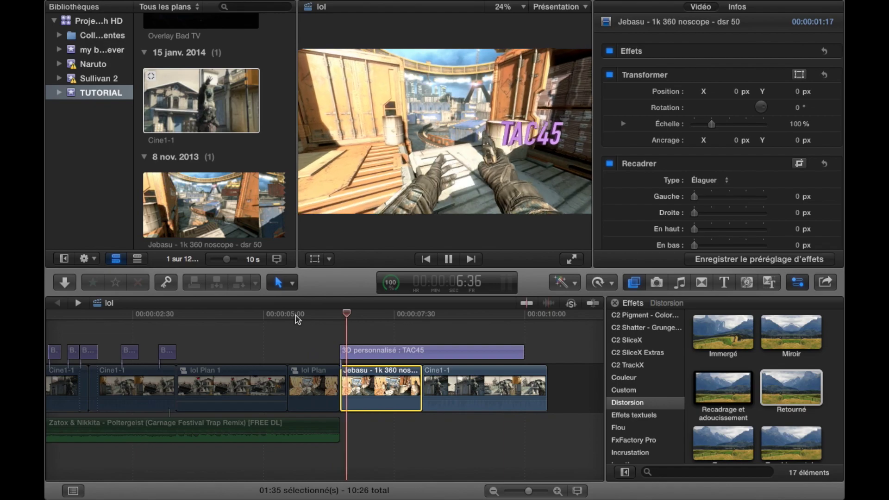
left_click(352, 315)
left_click(327, 315)
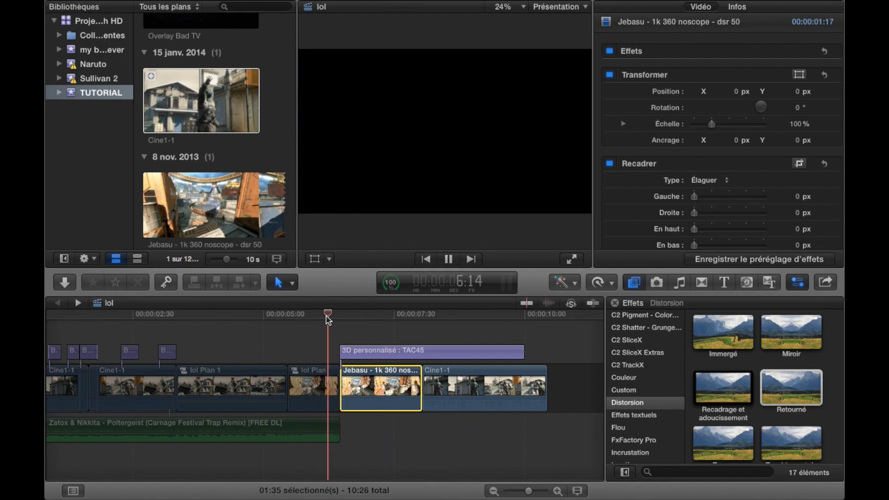
key("space")
Drag Candle flame.mov from the Finder search onto the timeline above the title, then close Finder
left_click(343, 316)
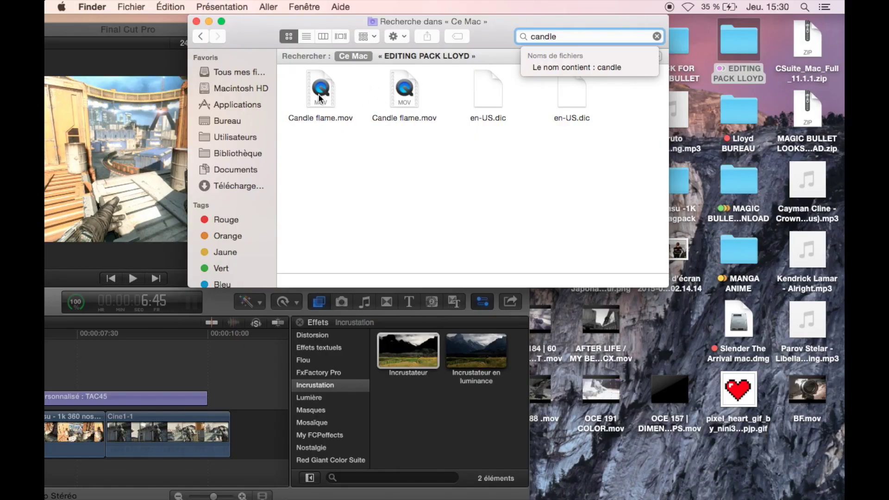
mouse_move(321, 92)
left_mouse_down()
mouse_move(78, 343)
mouse_move(80, 356)
left_mouse_up()
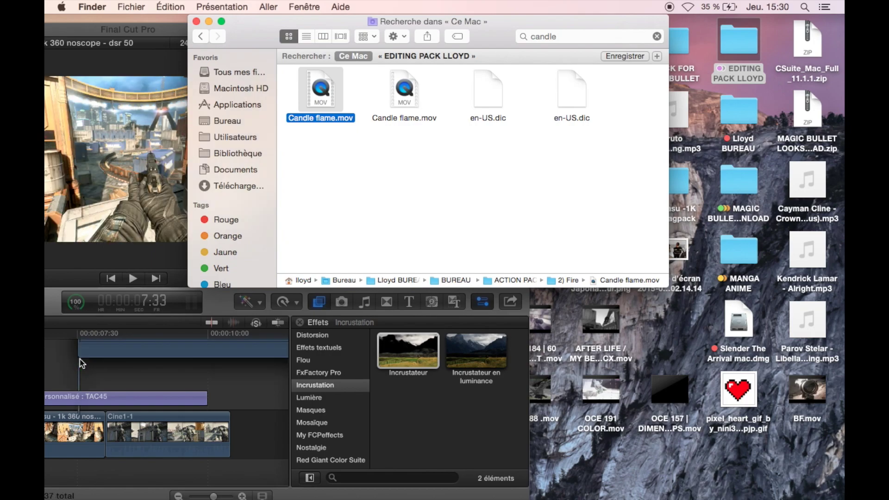
left_click(197, 21)
left_click(204, 33)
Move the Candle flame clip earlier and cut away its lead-in so it starts at 6:28
double_click(203, 30)
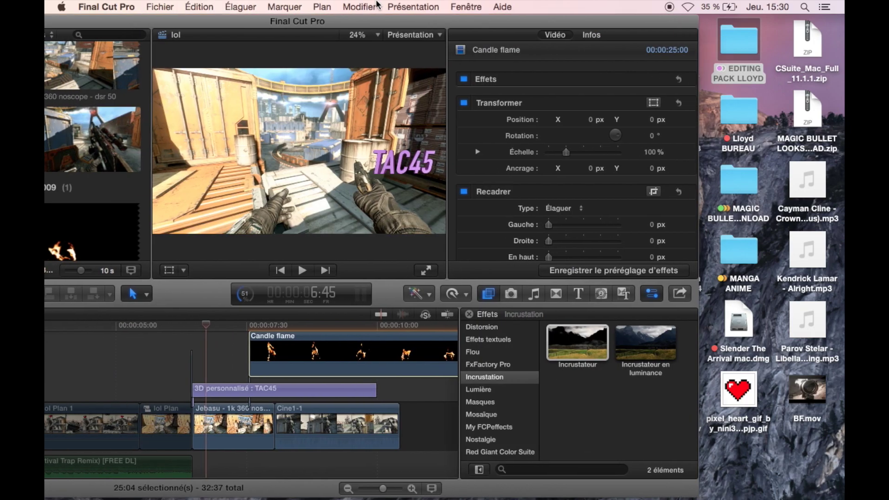
left_click_drag(318, 353, 233, 351)
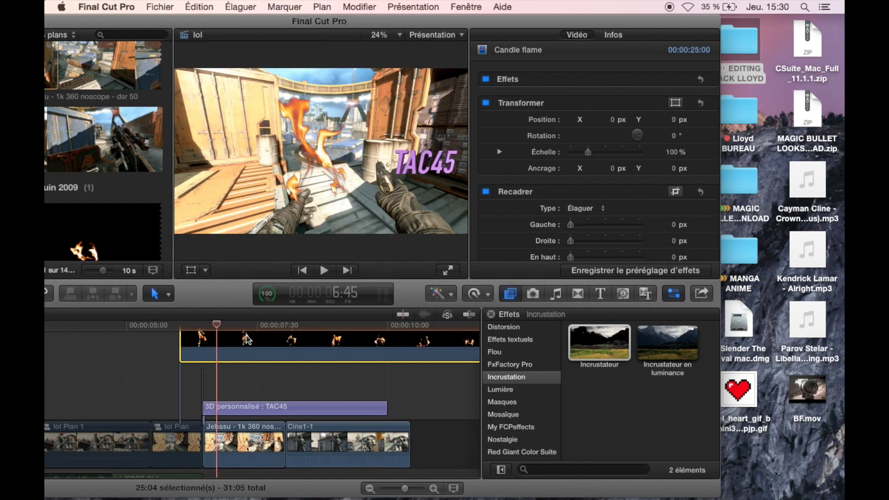
key("Up")
key("super+b")
key("Delete")
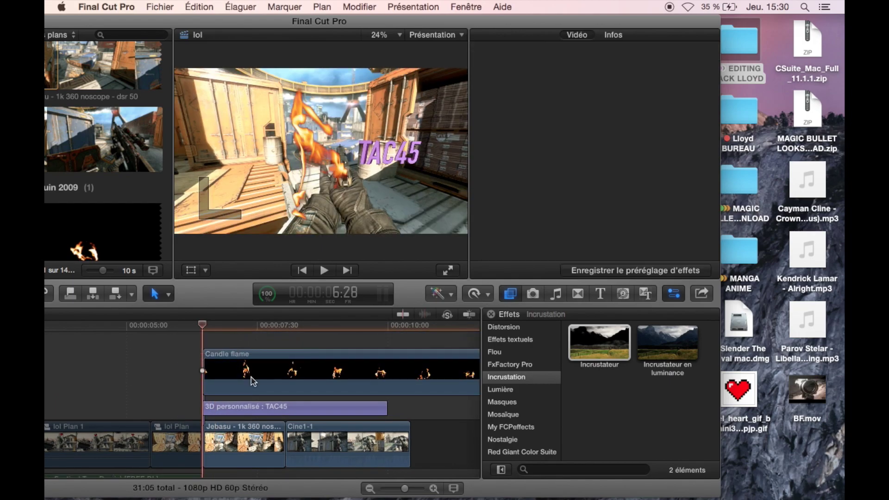
left_click(277, 371)
Set the Candle flame's Compositing blend mode to Ajouter
scroll(554, 200, "down", 5)
scroll(554, 199, "down", 3)
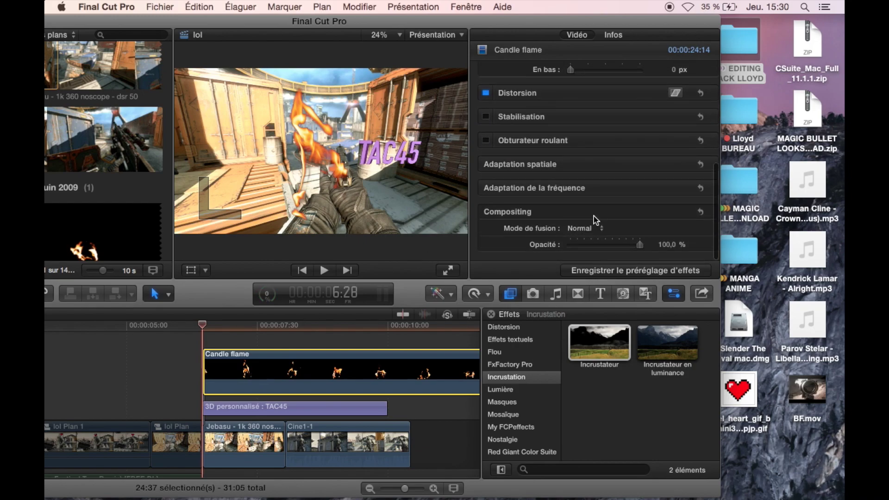
left_click(583, 230)
left_click(598, 326)
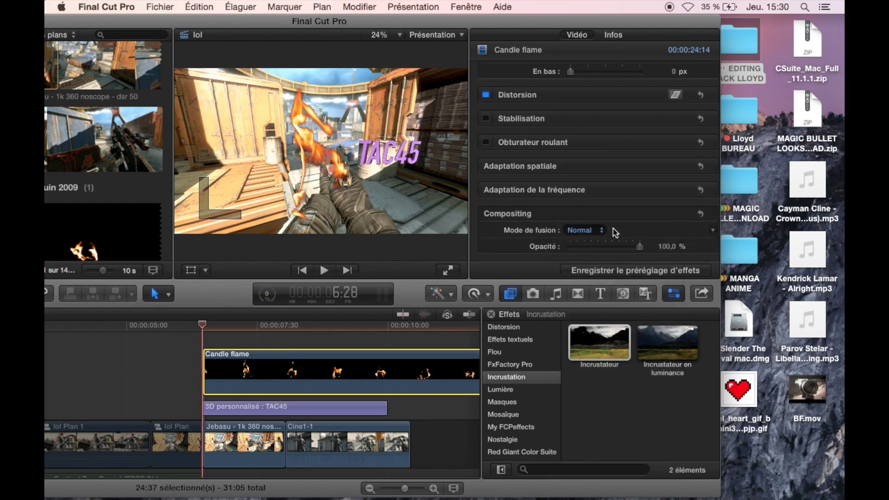
left_click(614, 235)
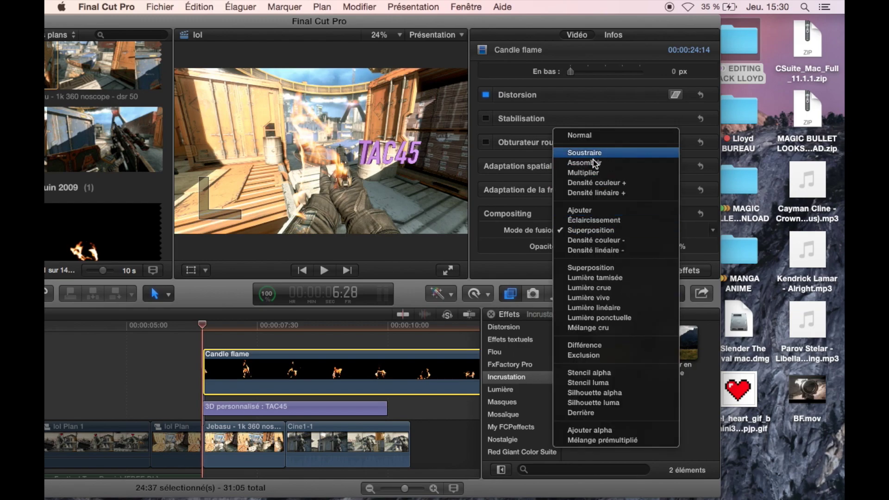
left_click(590, 206)
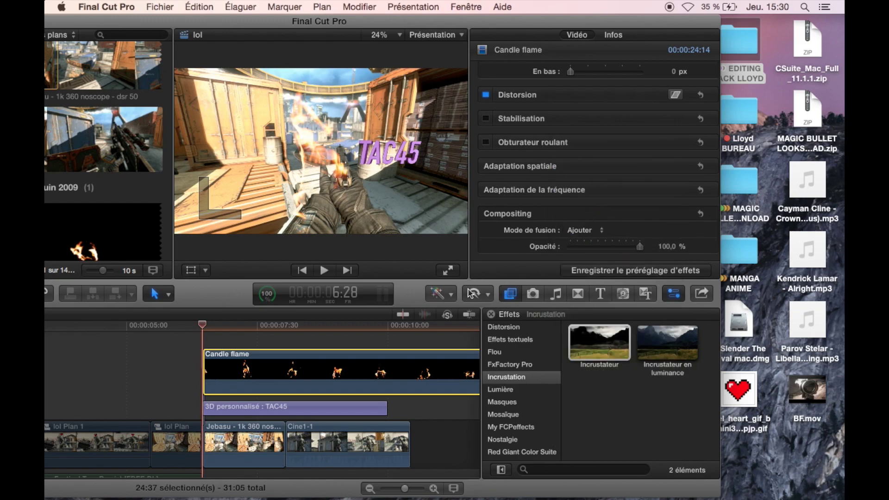
left_click(450, 294)
left_click(488, 251)
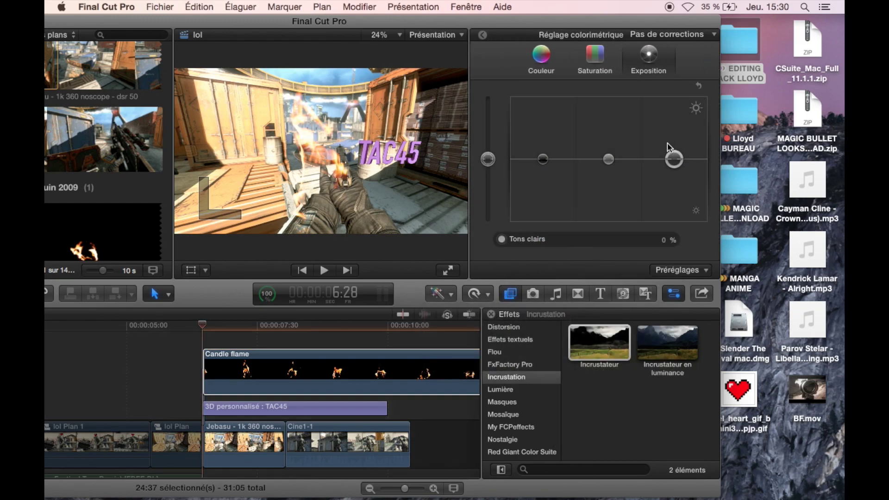
Push the Candle flame's highlights to 100% and its global saturation down to -45%
left_click_drag(674, 159, 674, 153)
left_click_drag(671, 86, 670, 83)
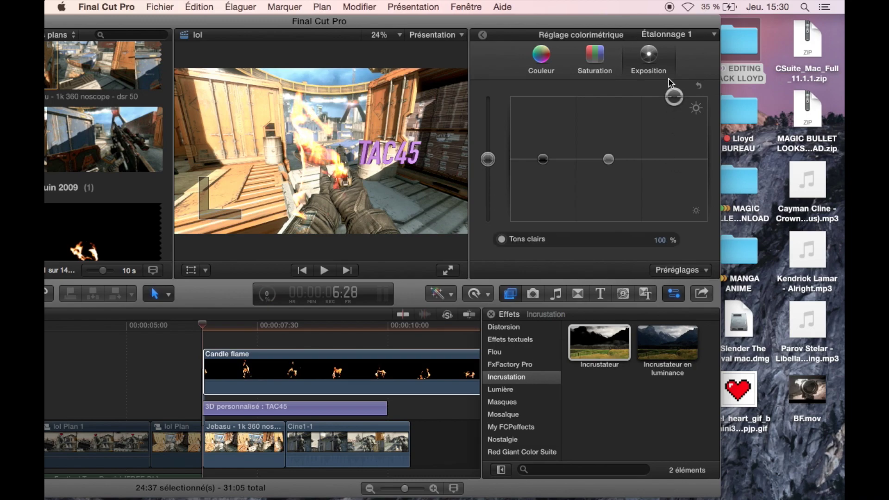
left_click(609, 72)
left_click_drag(488, 158, 487, 187)
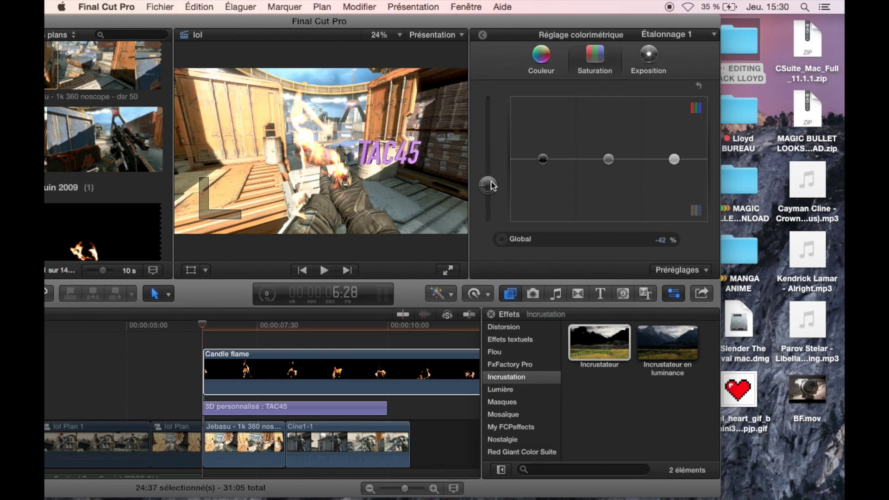
left_click(272, 355)
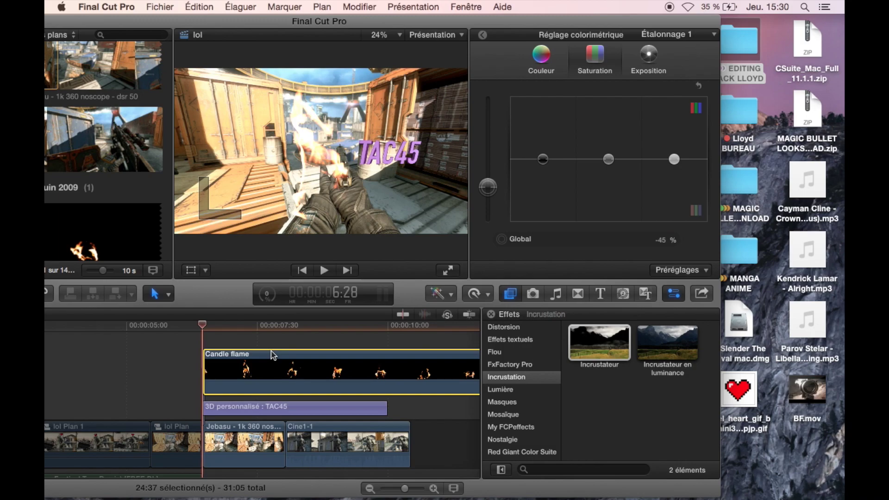
left_click(244, 412)
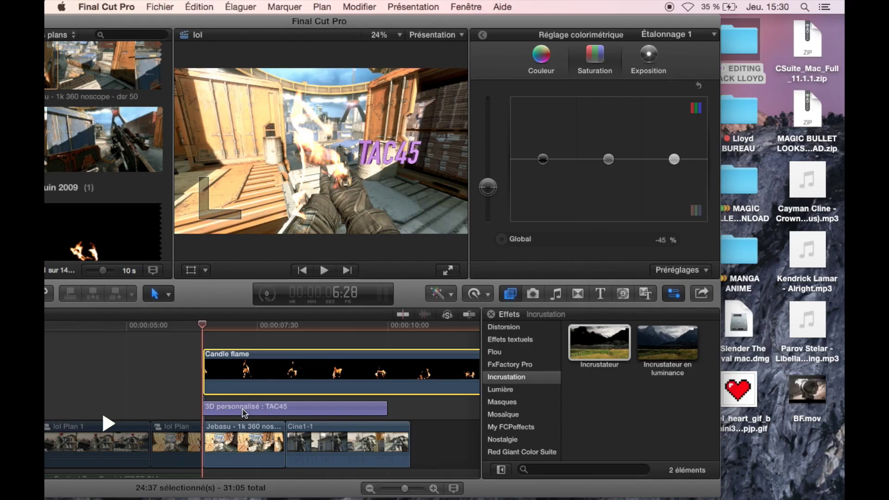
Copy the TAC45 title and paste only its Position attribute onto the Candle flame clip
left_click(245, 410)
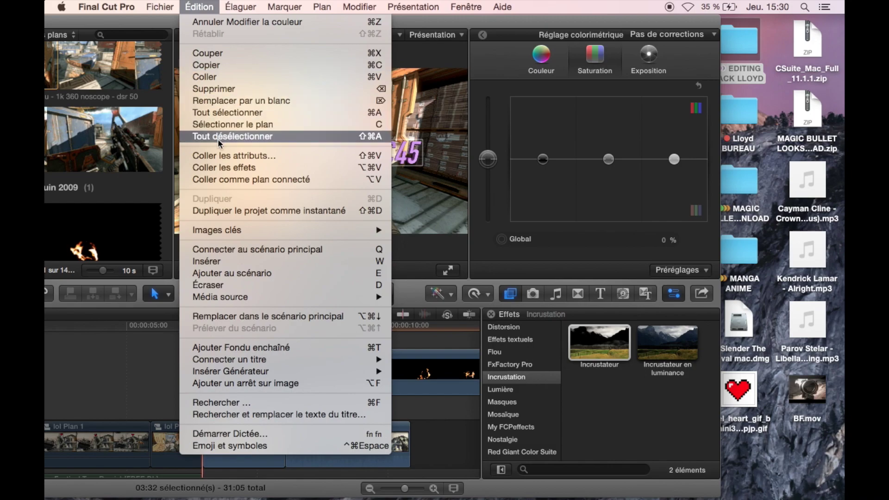
left_click(222, 66)
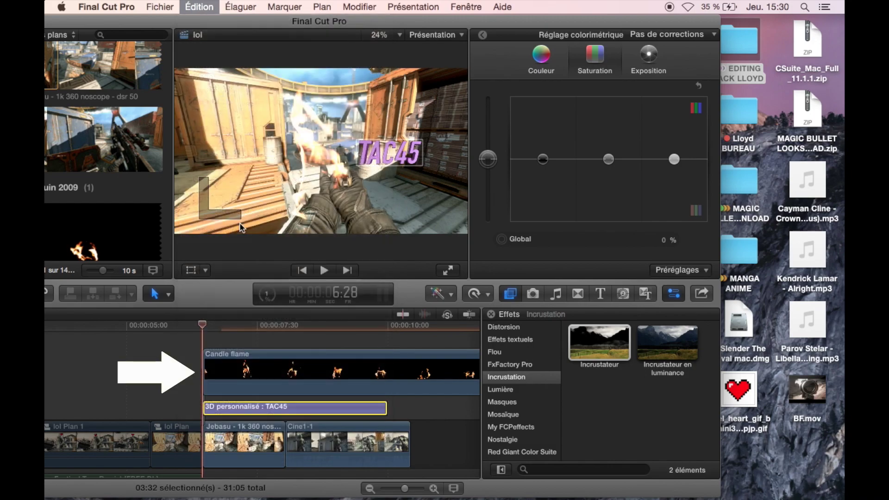
left_click(237, 355)
left_click(211, 5)
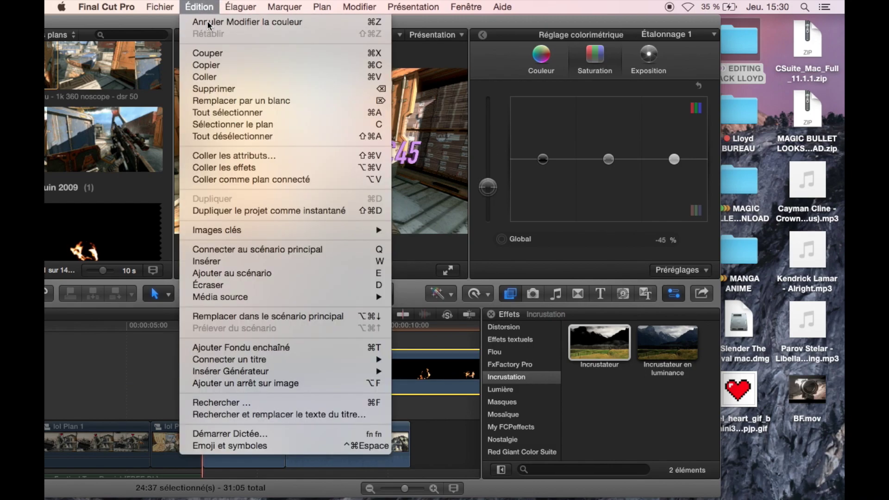
left_click(239, 159)
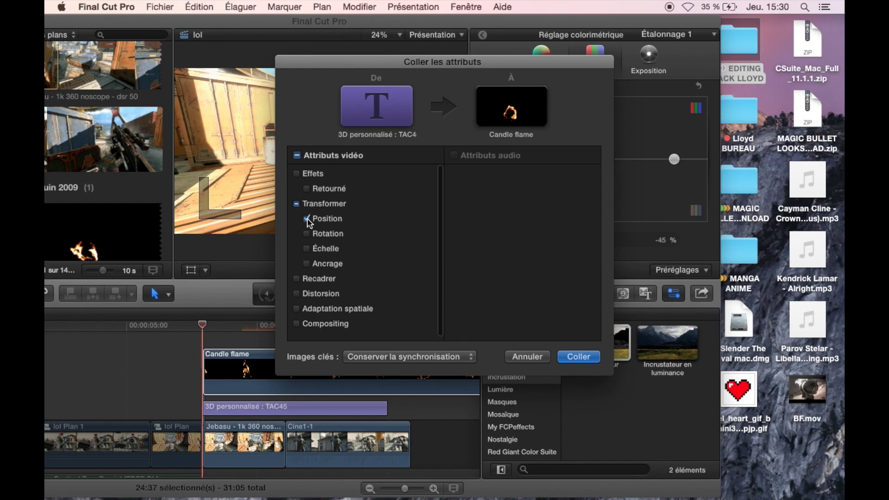
left_click(564, 360)
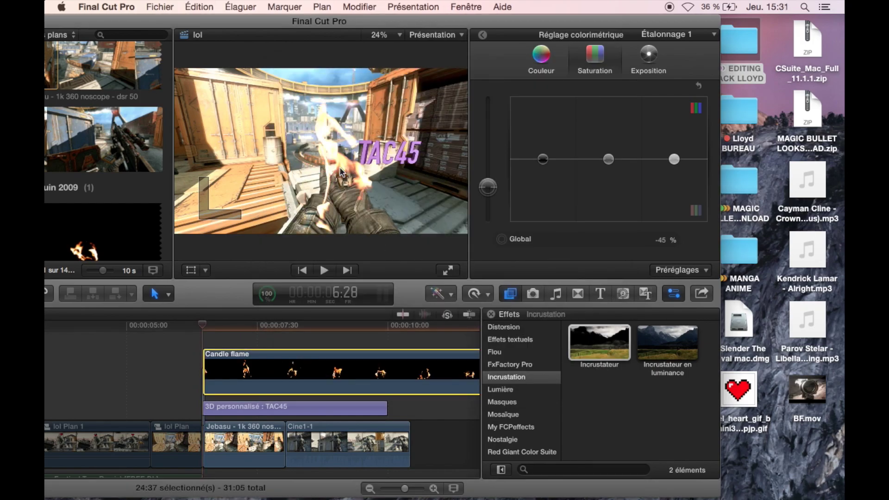
Scale the Candle flame to 50% and shift its anchor point horizontally and vertically
left_click(224, 325)
left_click_drag(224, 325, 214, 325)
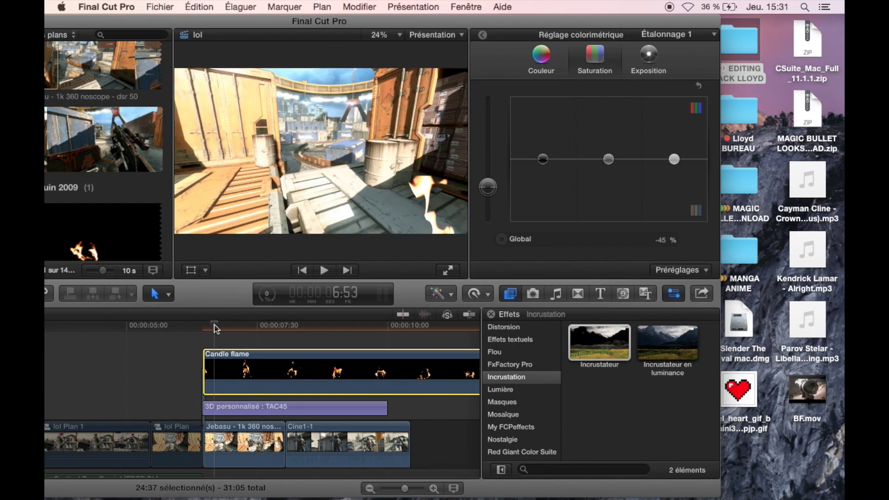
left_click(483, 35)
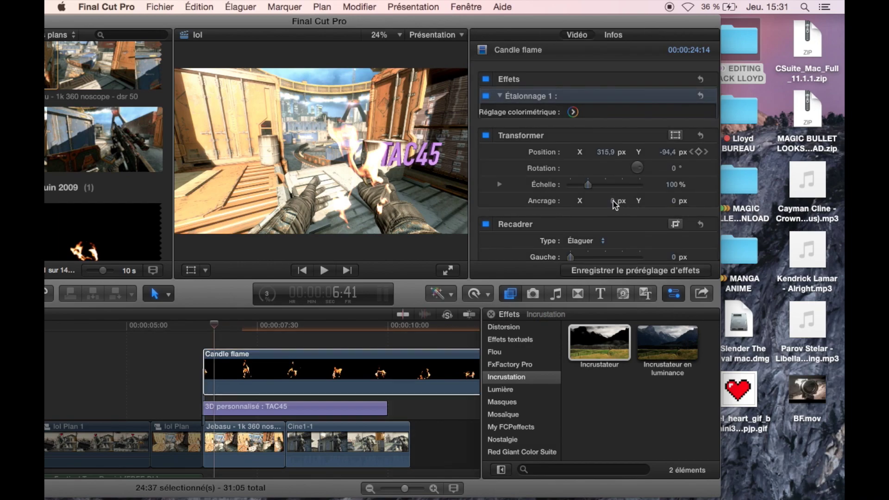
left_click(672, 184)
type("50")
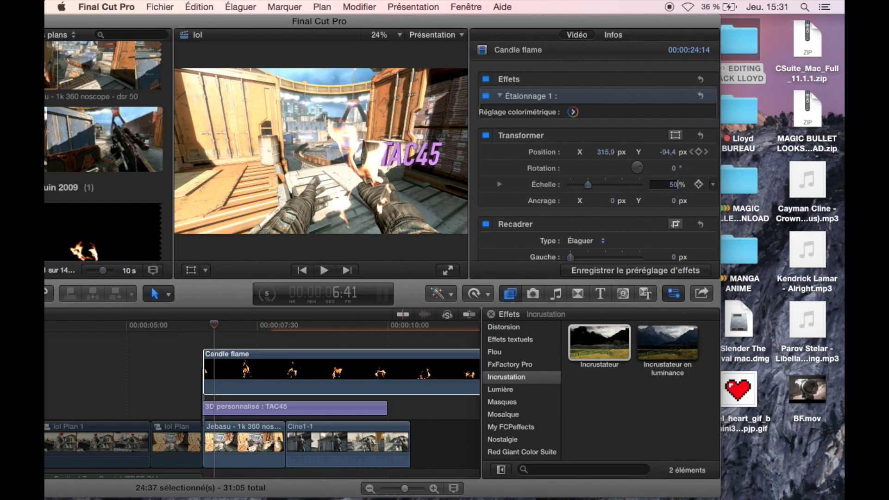
key("Return")
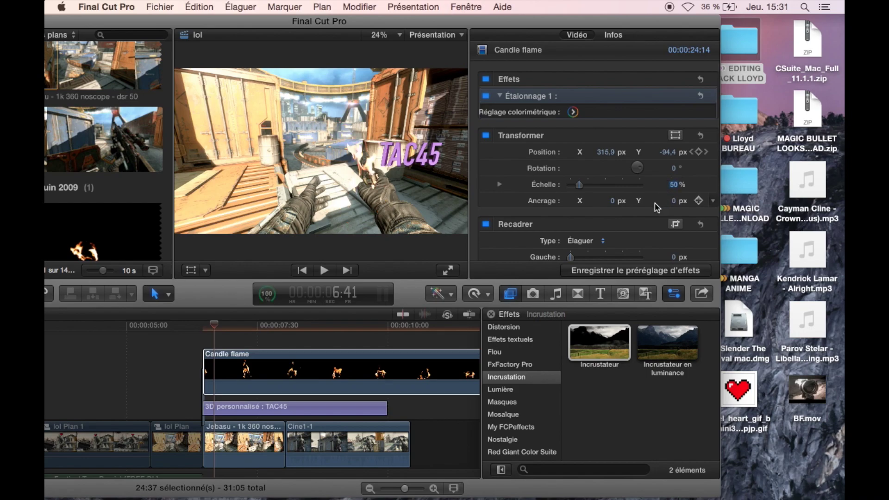
left_click_drag(613, 205, 632, 204)
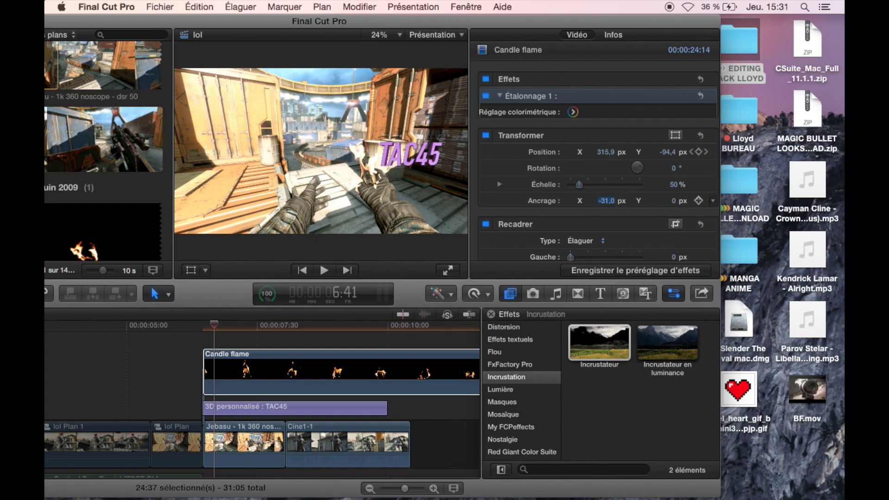
left_click_drag(626, 204, 673, 196)
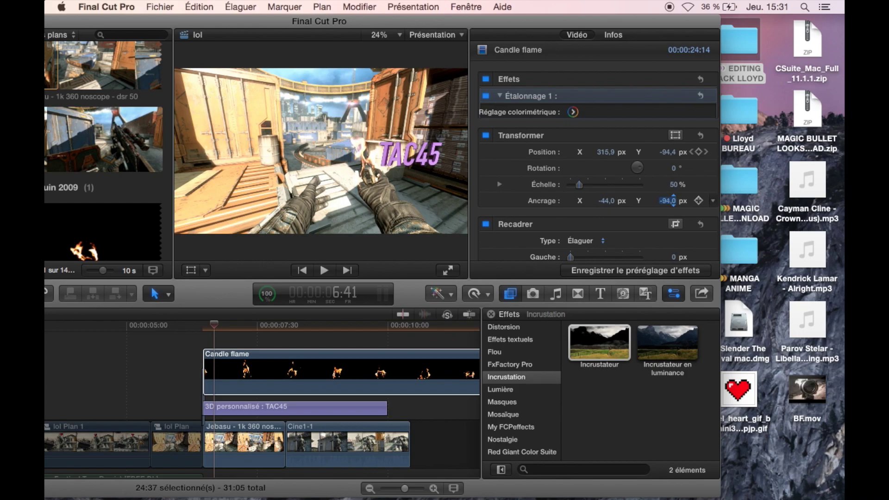
Rescale the flame to 75% and move its anchor further left and down
left_click(672, 185)
type("75")
key("Return")
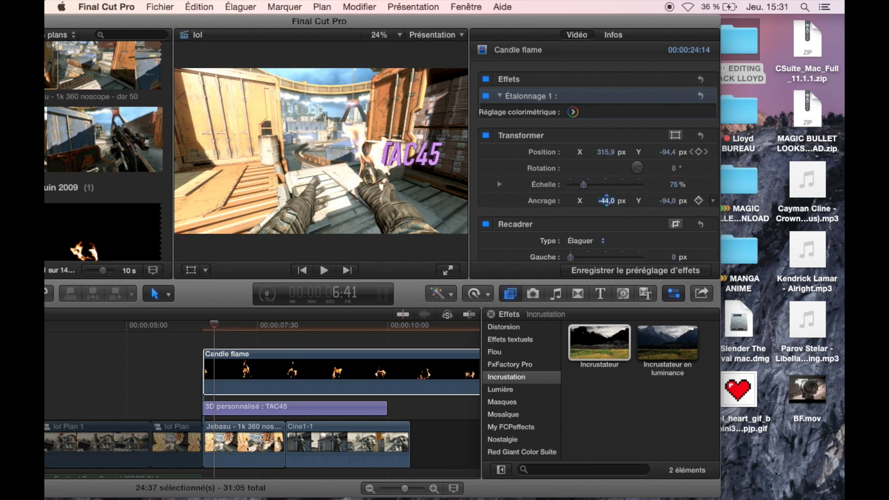
left_click_drag(606, 200, 606, 201)
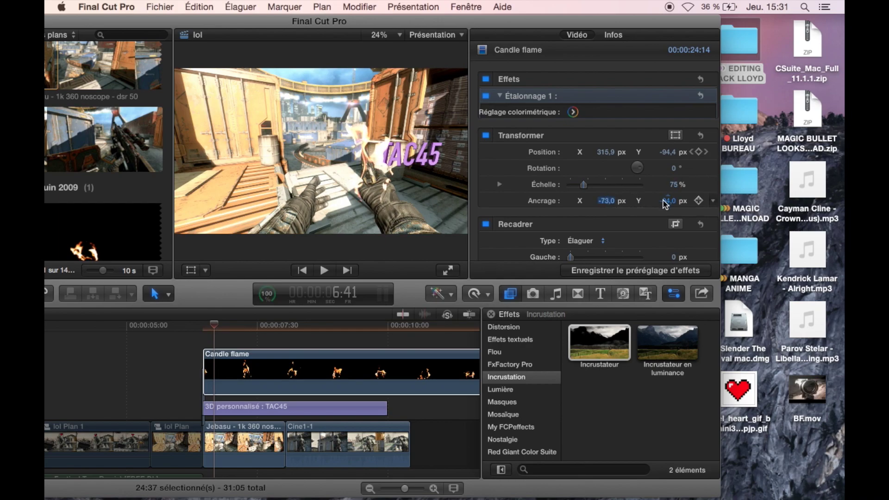
left_click_drag(666, 200, 666, 203)
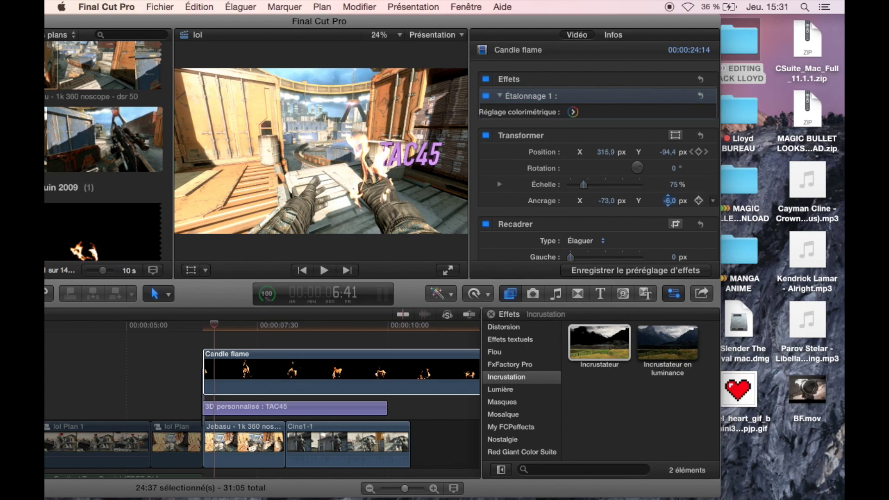
left_click_drag(607, 200, 601, 200)
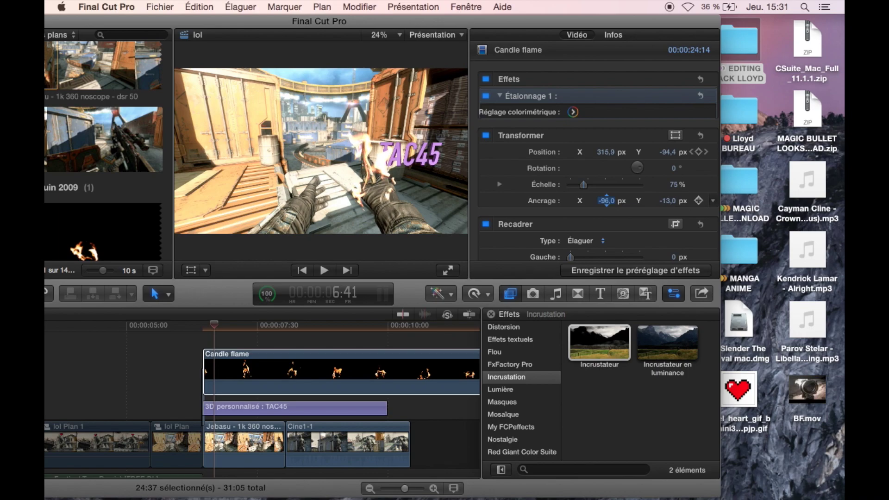
Settle the flame at 65% scale with anchor -106,0 / 9,0 px so it sits on the gun
left_click(676, 185)
type("7")
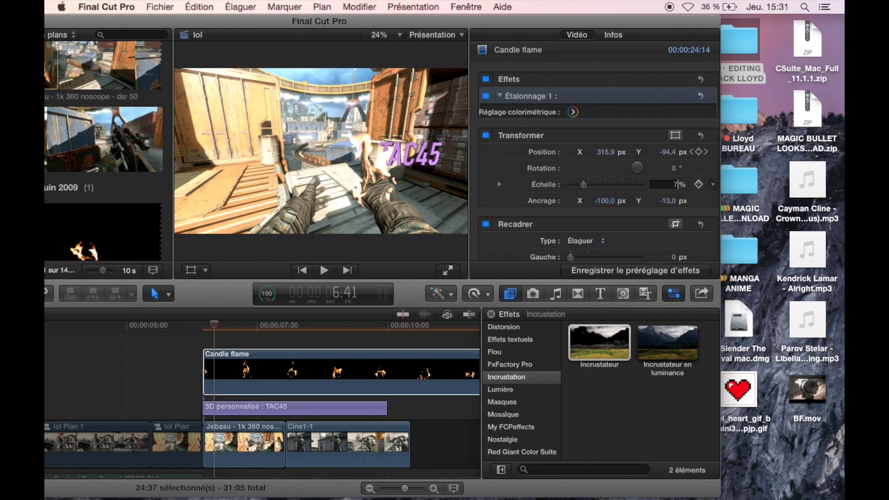
key("Return")
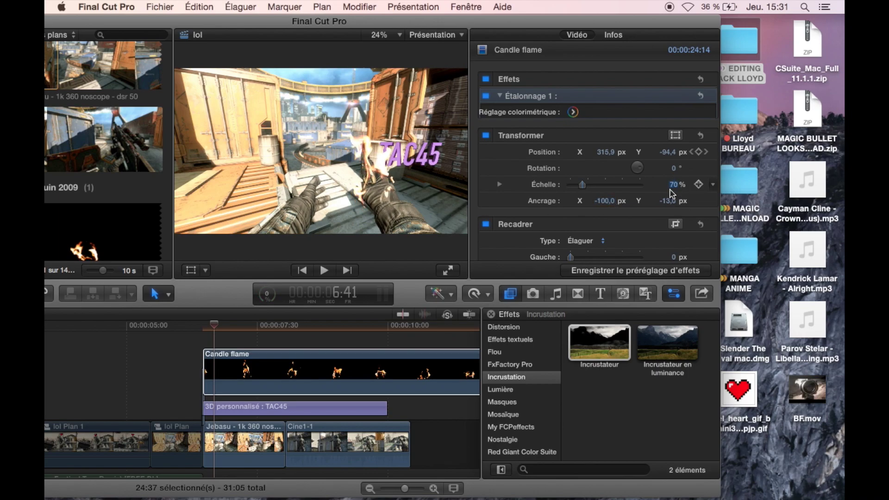
left_click_drag(671, 190, 648, 204)
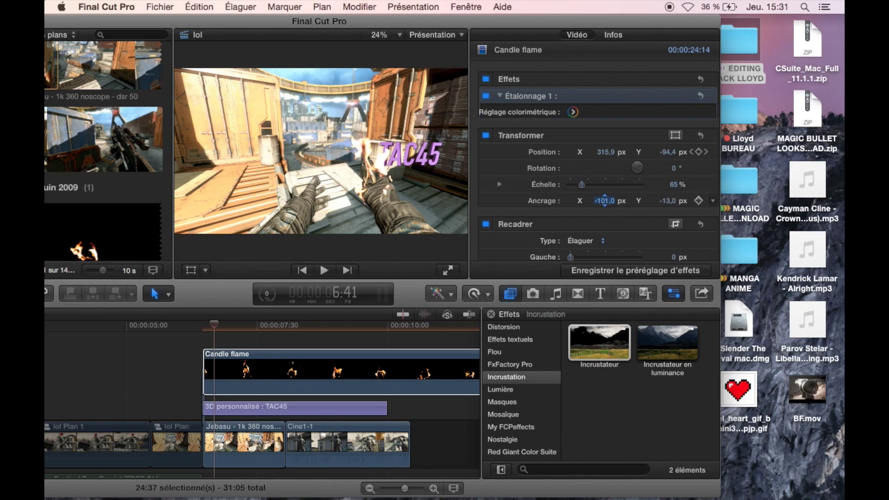
left_click(666, 201)
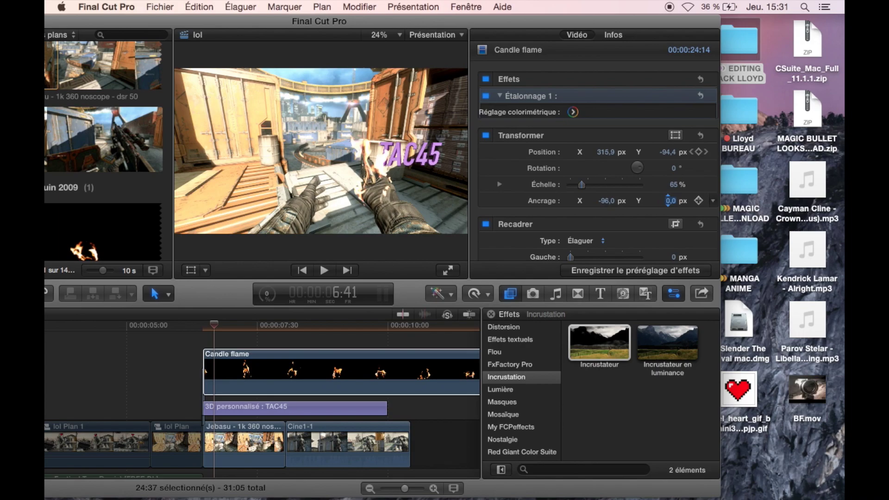
left_click_drag(668, 201, 685, 201)
left_click_drag(606, 201, 592, 201)
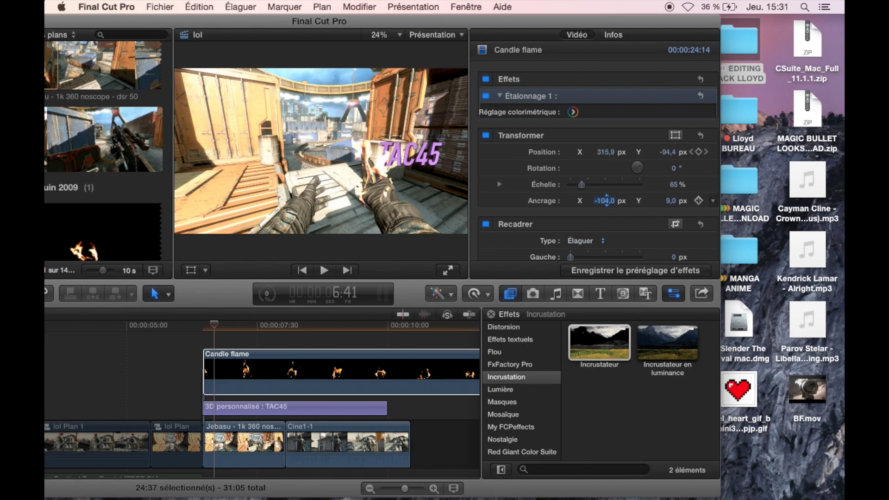
left_click(264, 374)
Step frame by frame to the point where the gun leaves view
key("Right")
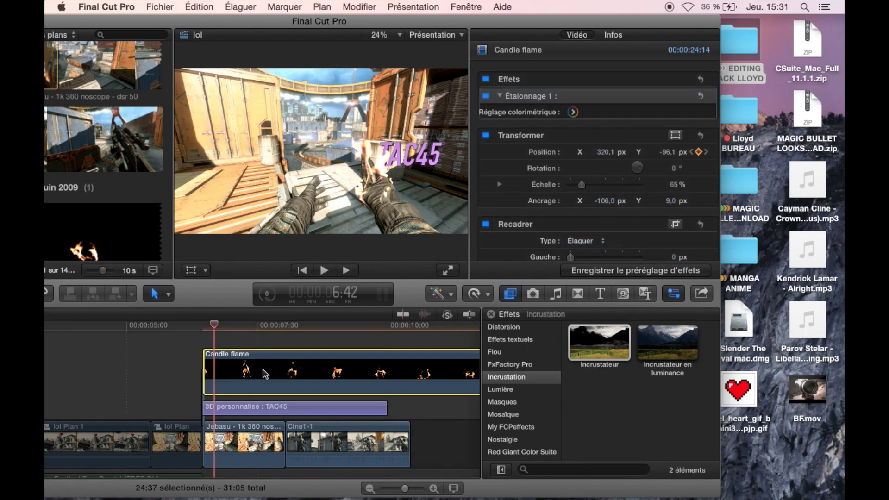
key("Right")
key("Right")
key("Right")
key("Right")
key("Right")
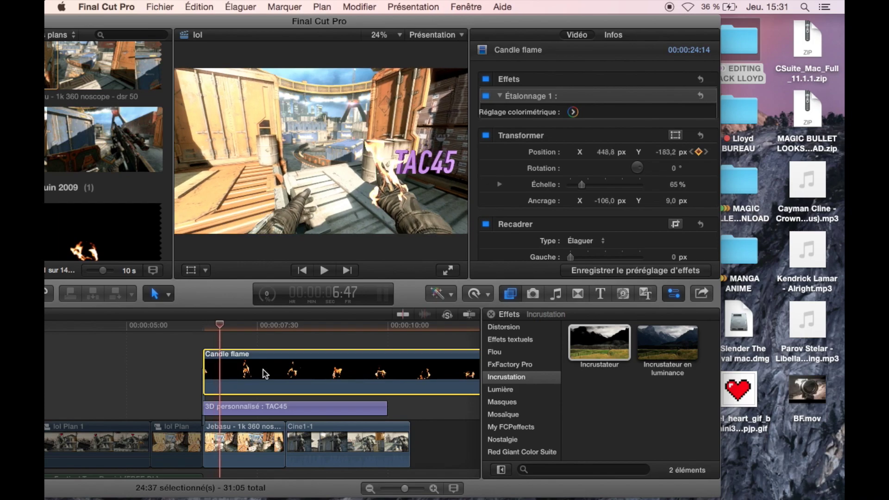
key("Right")
key("Right")
key("Right")
key("Right")
key("Right")
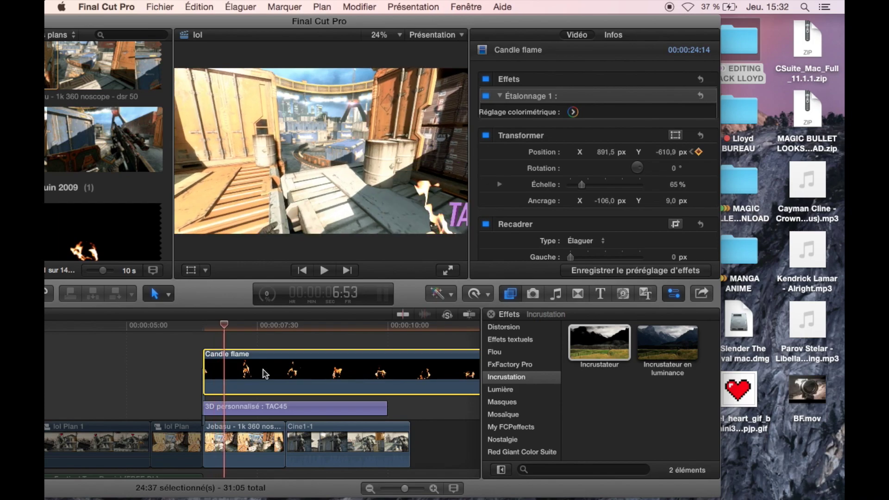
key("Right")
key("Right")
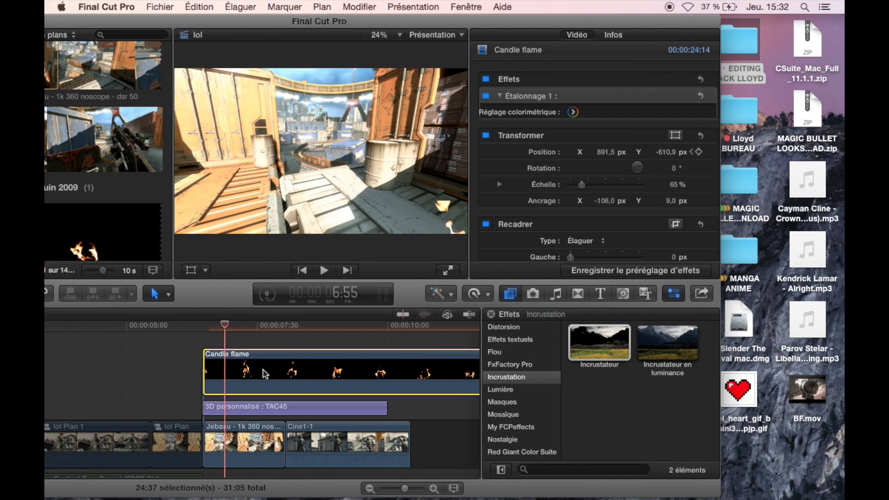
key("Left")
key("Left")
key("Left")
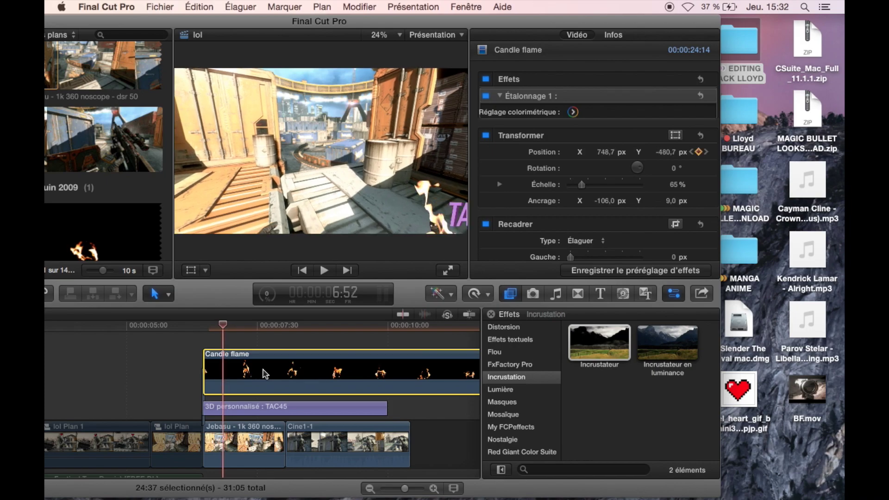
key("Right")
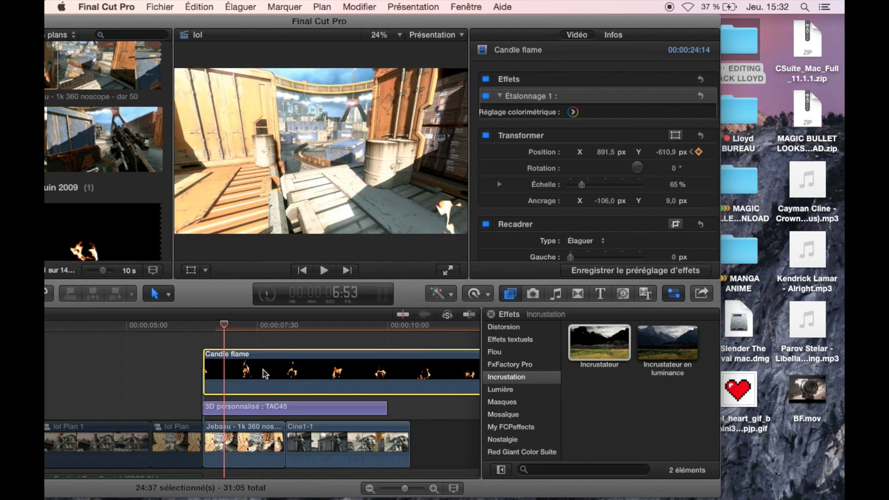
Blade the Candle flame, TAC45 title and Jebasu clips there and delete their ends
key("super+b")
left_click(236, 439)
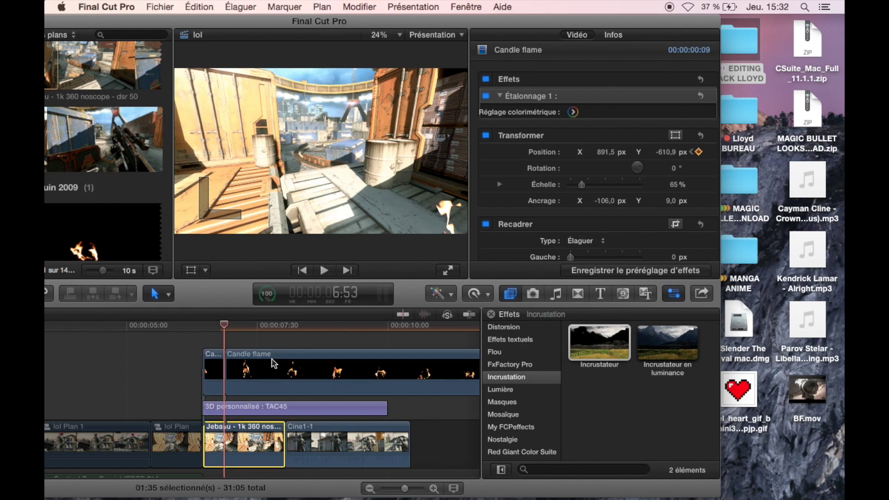
key("shift+super+b")
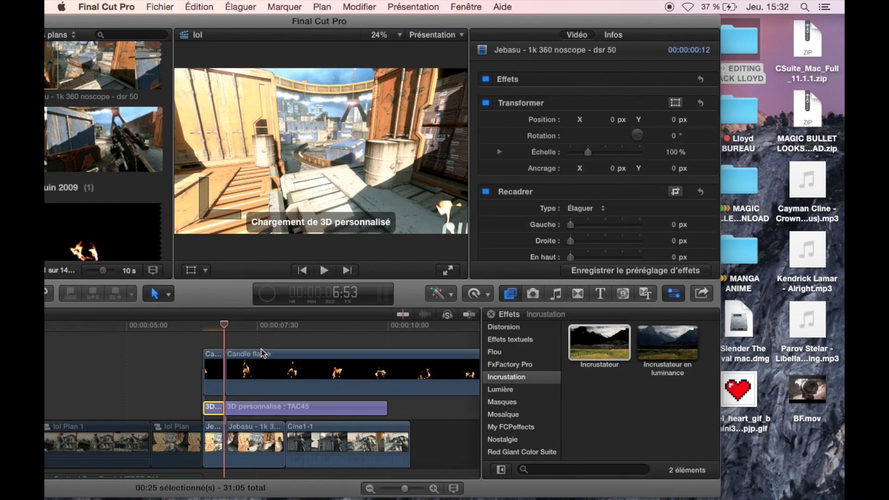
left_click(260, 454)
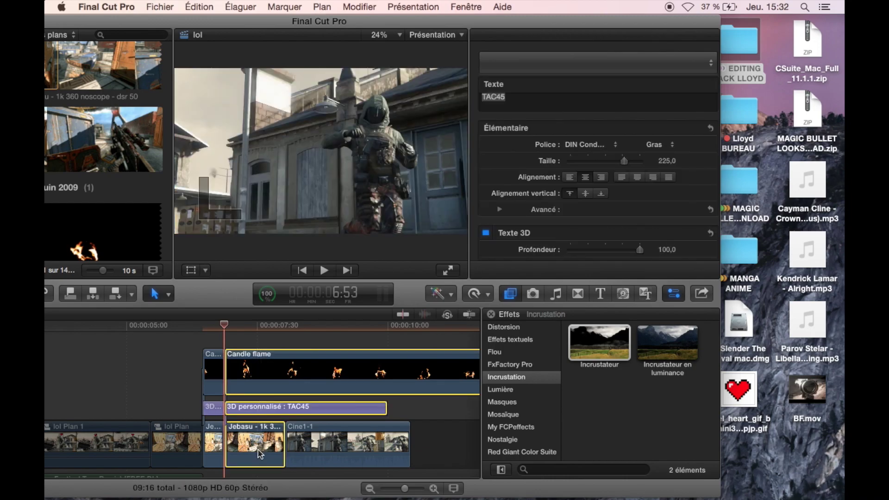
key("BackSpace")
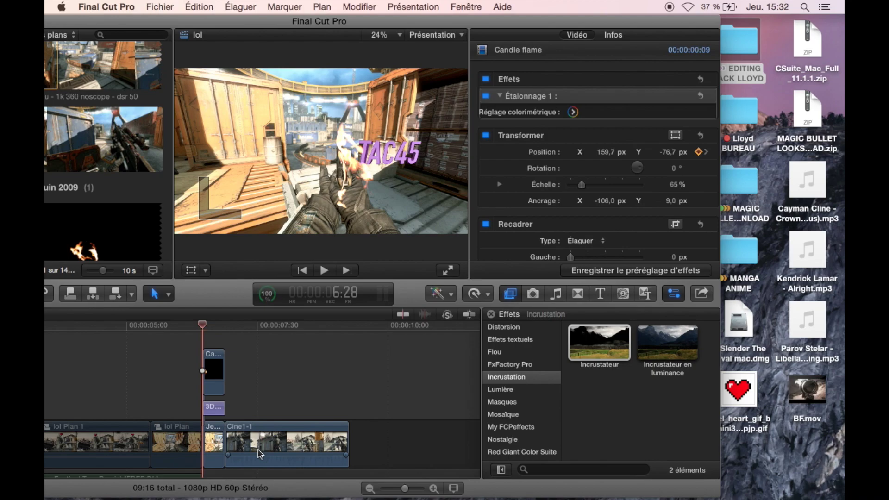
Play back the trimmed sequence from just before the flame appears
key("space")
left_click_drag(204, 326, 198, 327)
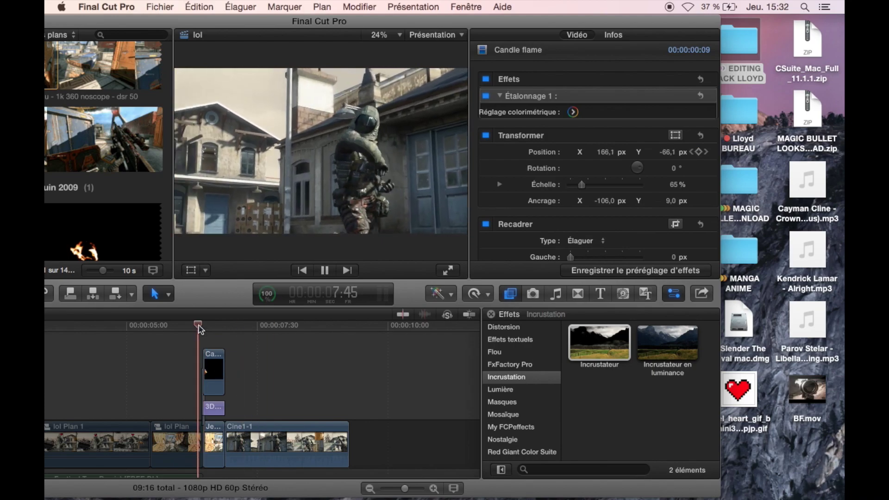
key("space")
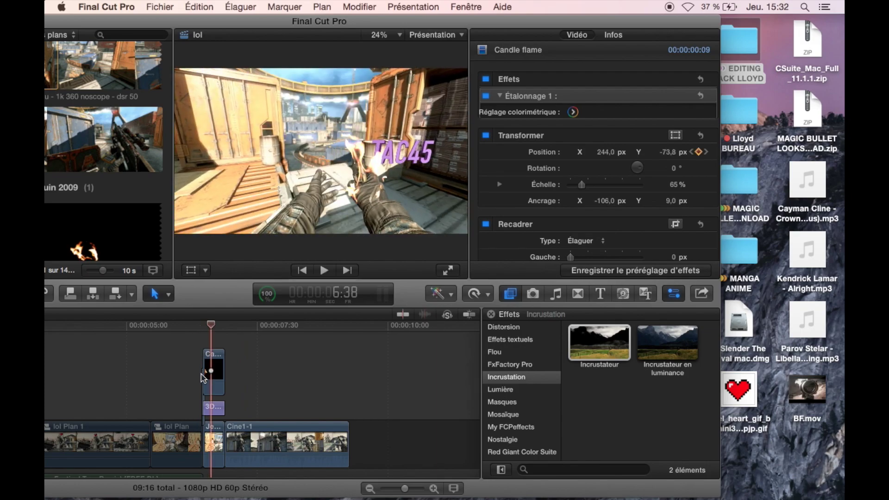
left_click(202, 374)
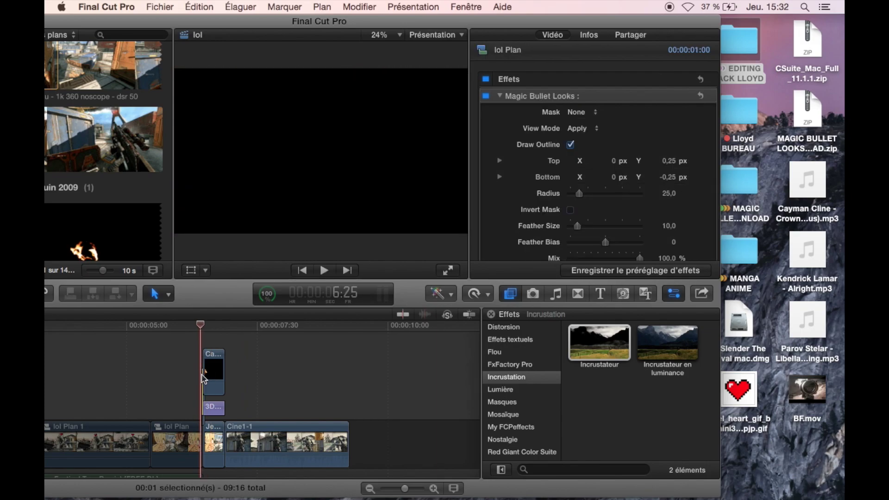
left_click(202, 378)
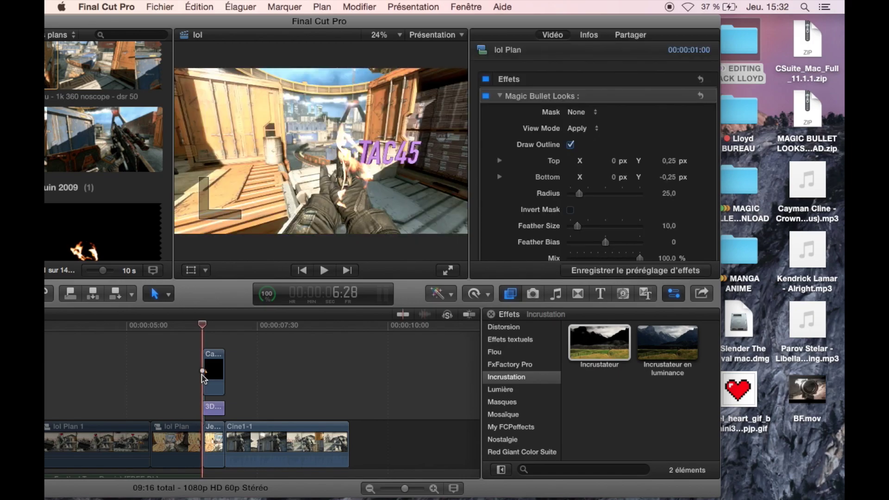
left_click(203, 378)
key("space")
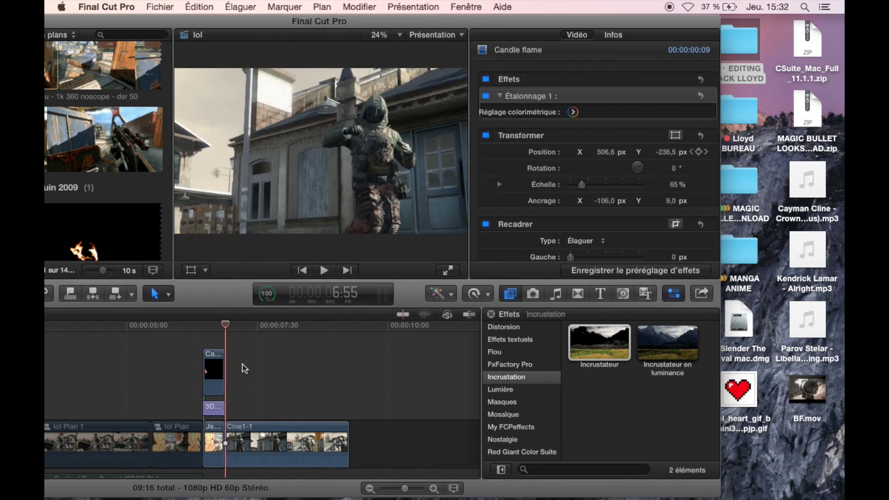
key("space")
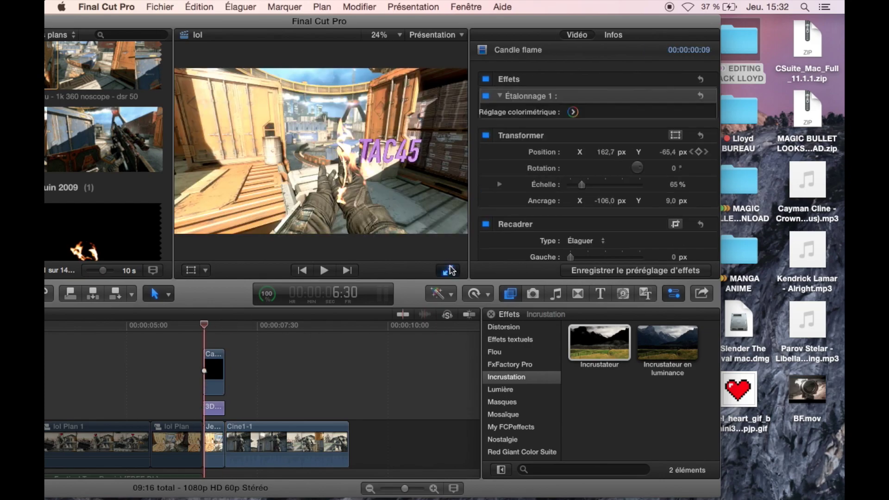